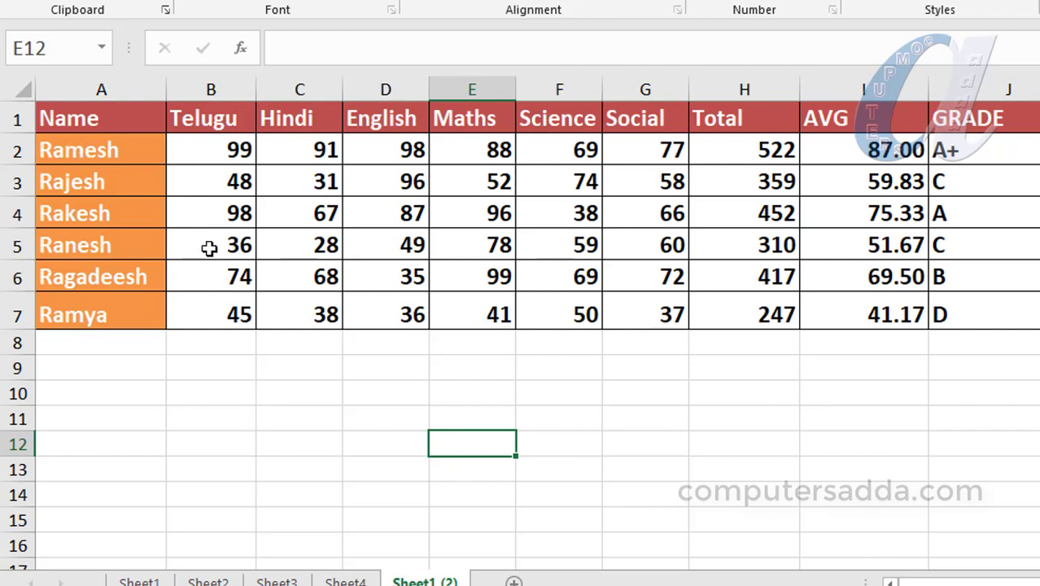
Step: Select the names, marks, Total, AVG and GRADE columns to review the table's ranges
left_click_drag(82, 151, 93, 325)
left_click_drag(211, 150, 651, 316)
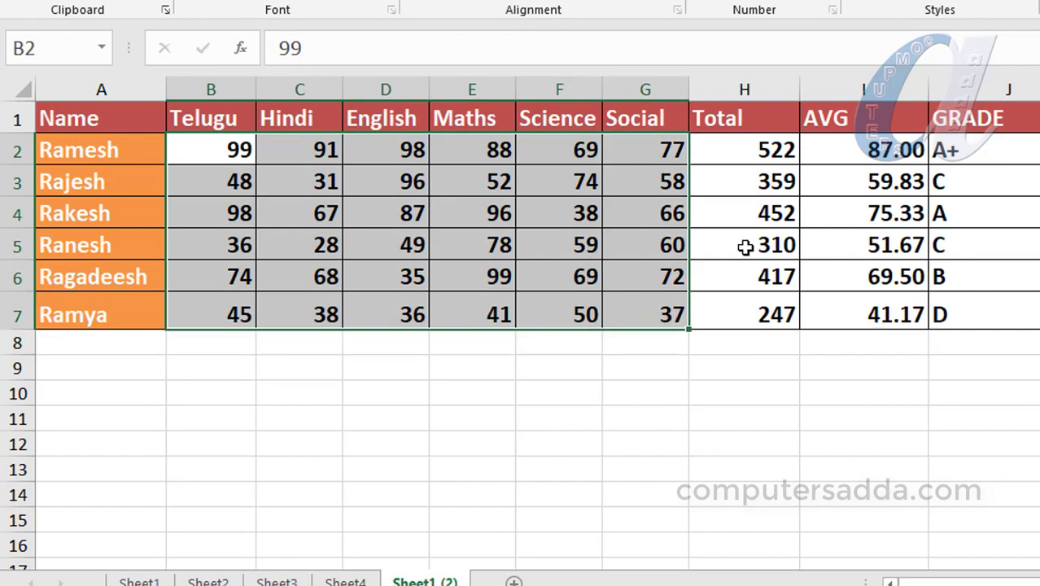
left_click_drag(740, 156, 744, 317)
left_click_drag(872, 165, 883, 316)
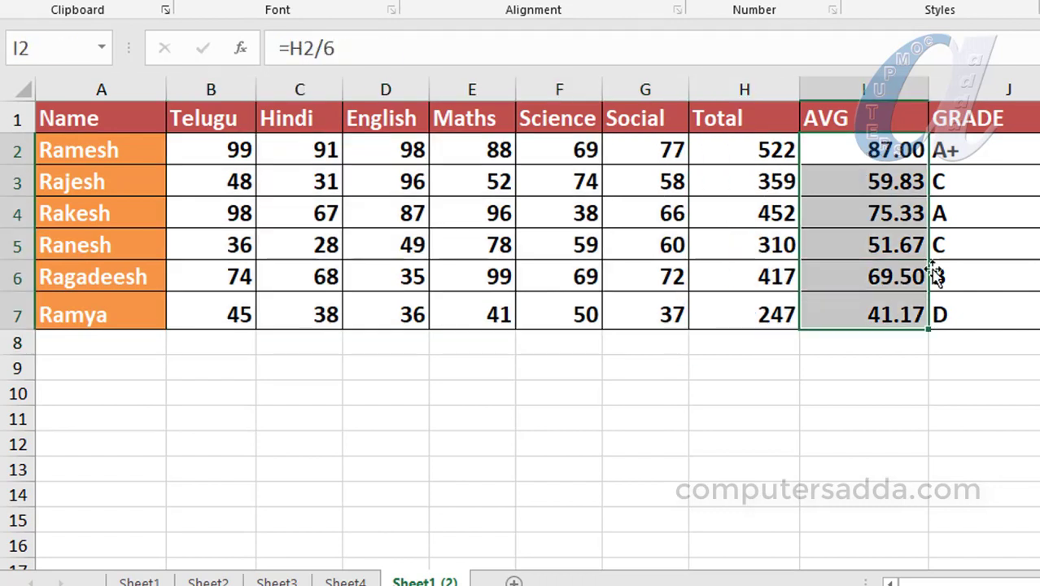
left_click_drag(1003, 150, 989, 318)
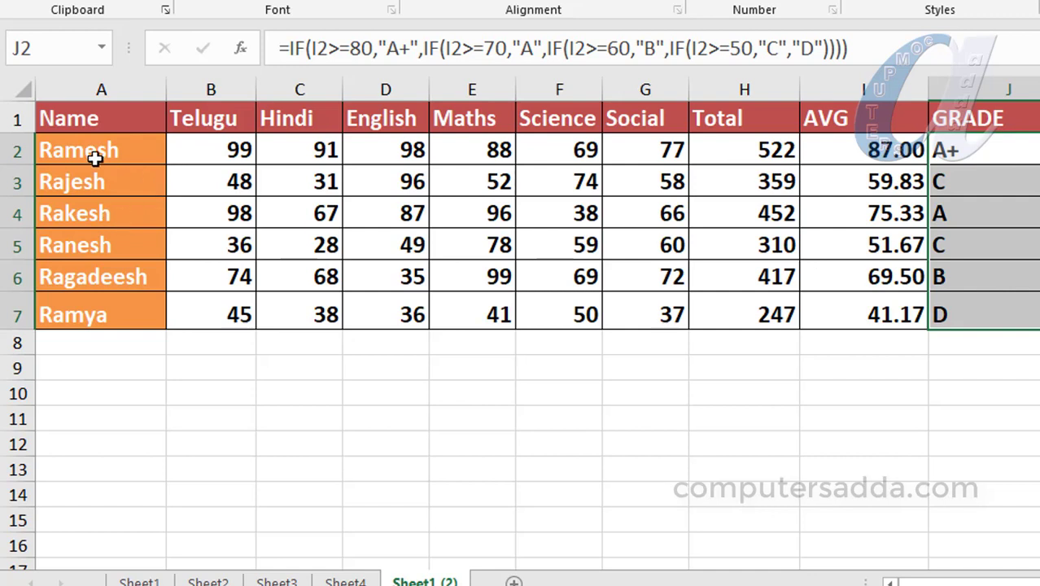
left_click_drag(93, 150, 105, 310)
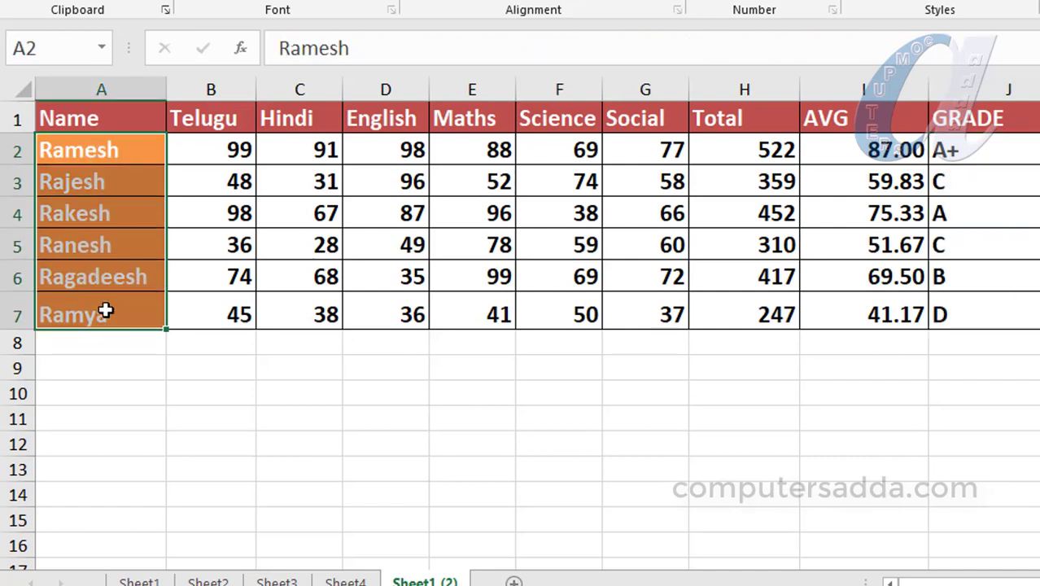
Step: Unlock the Name range for A2 by entering its range password
left_click(104, 149)
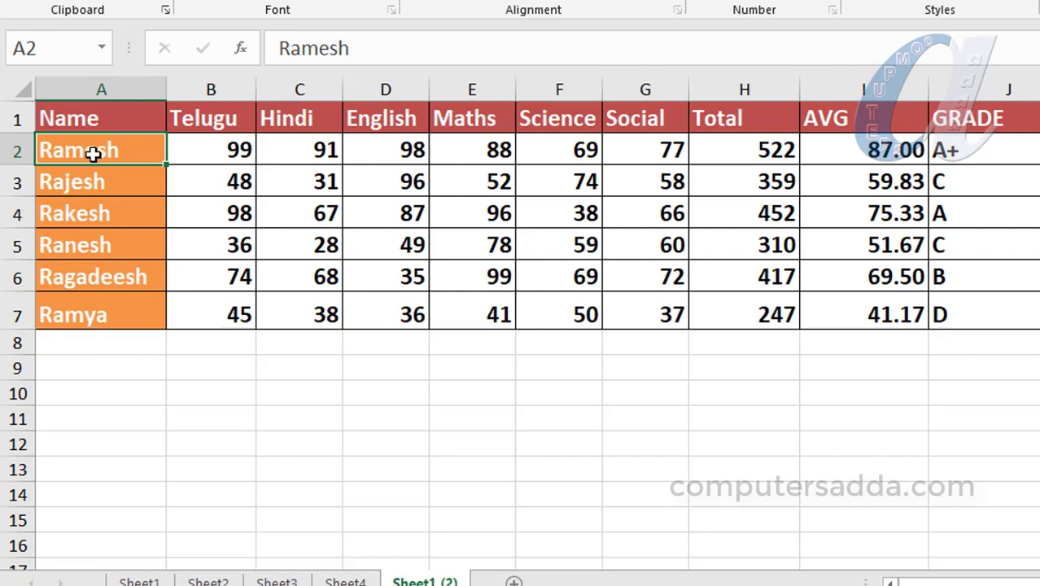
double_click(93, 154)
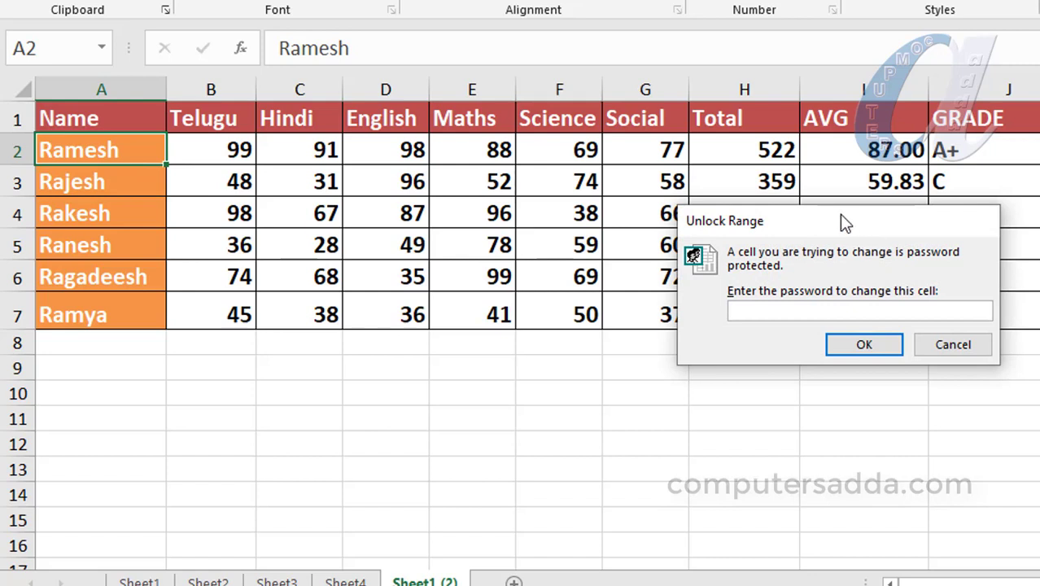
left_click_drag(840, 214, 723, 131)
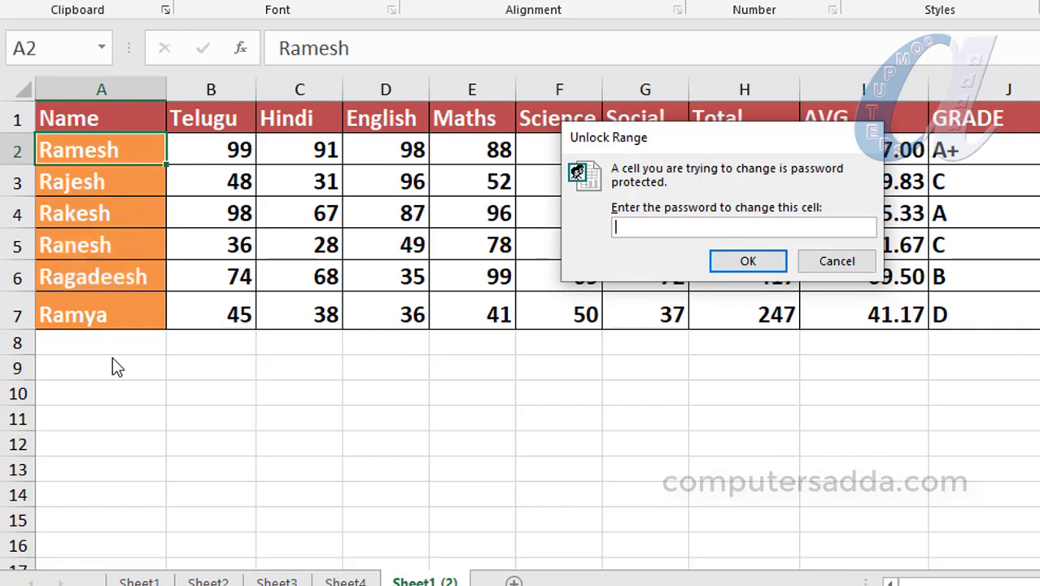
type("123")
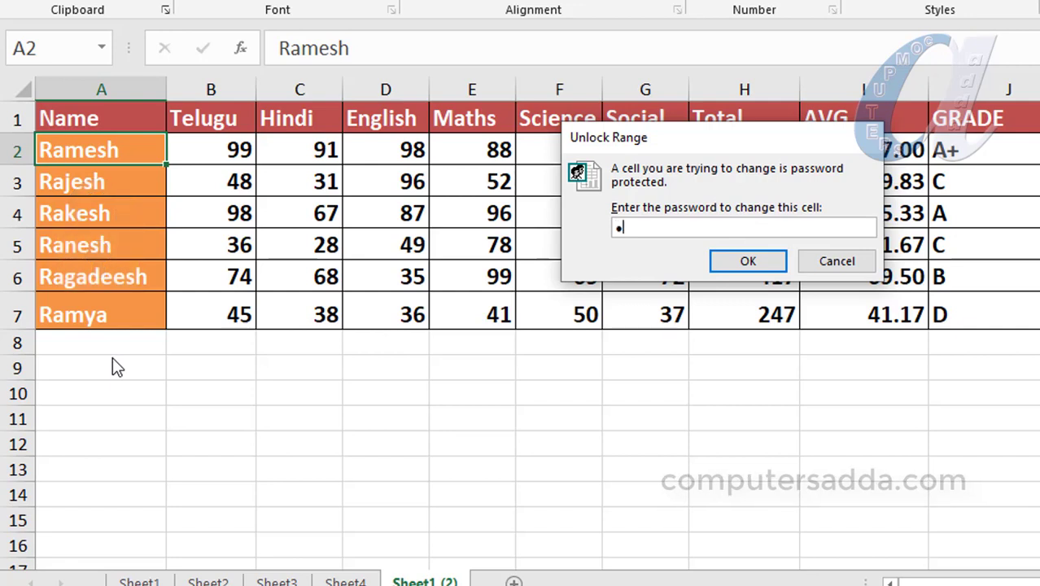
left_click(741, 262)
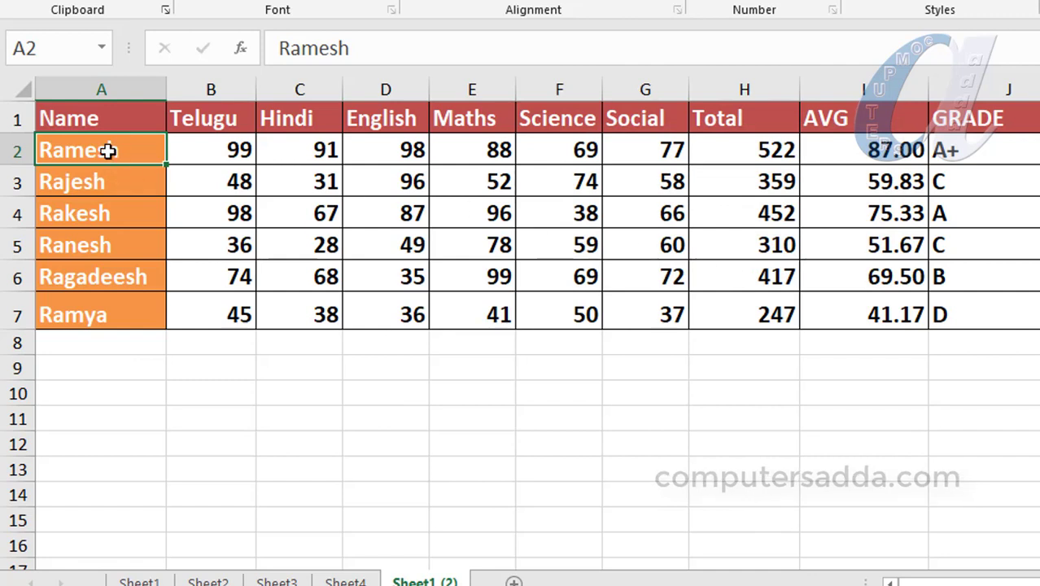
Step: Replace the student names in A2 and A3 with two new names
type("prasad")
key("Return")
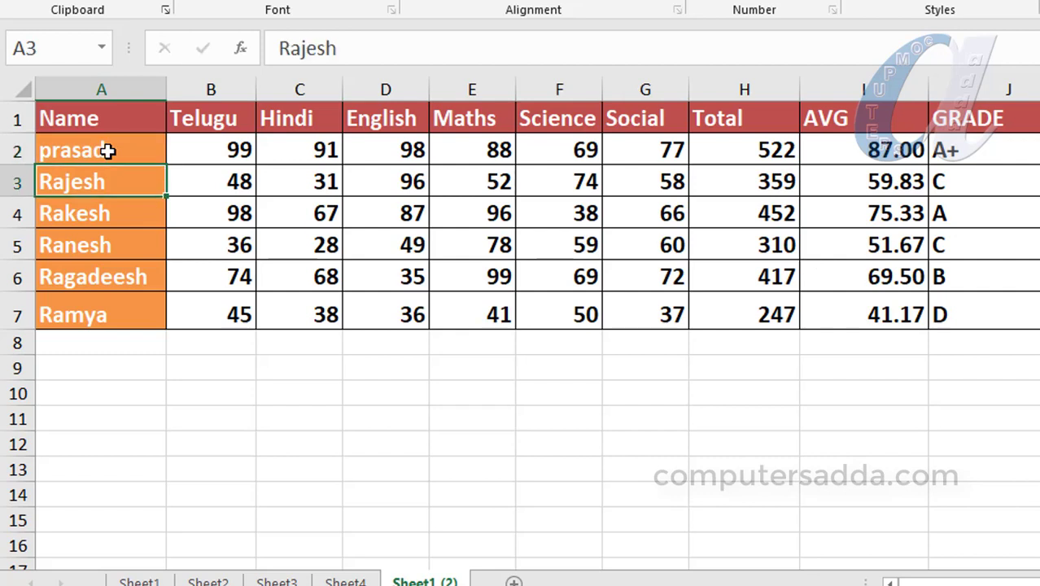
key("F2")
type("vijay")
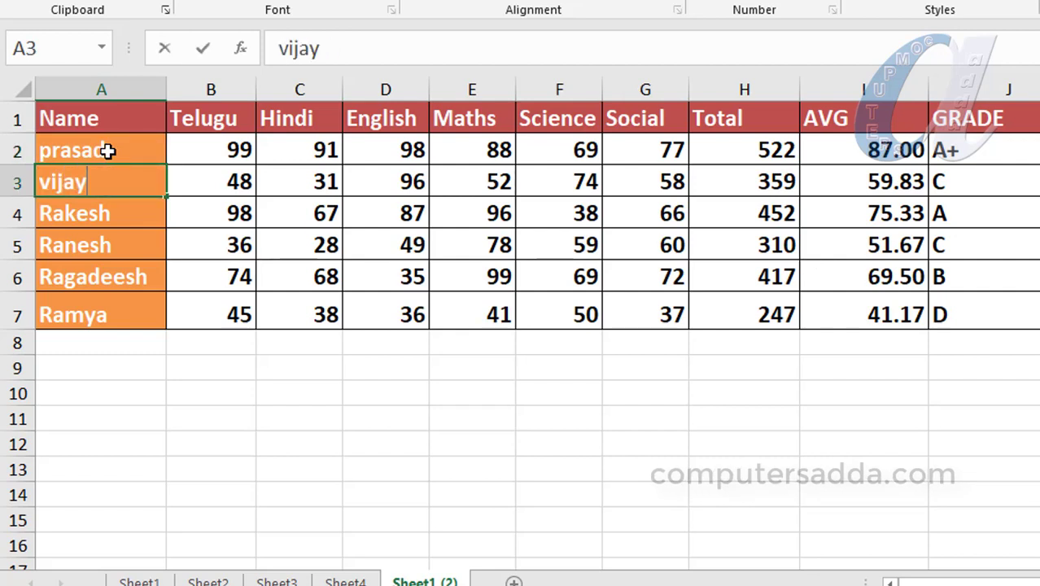
key("Return")
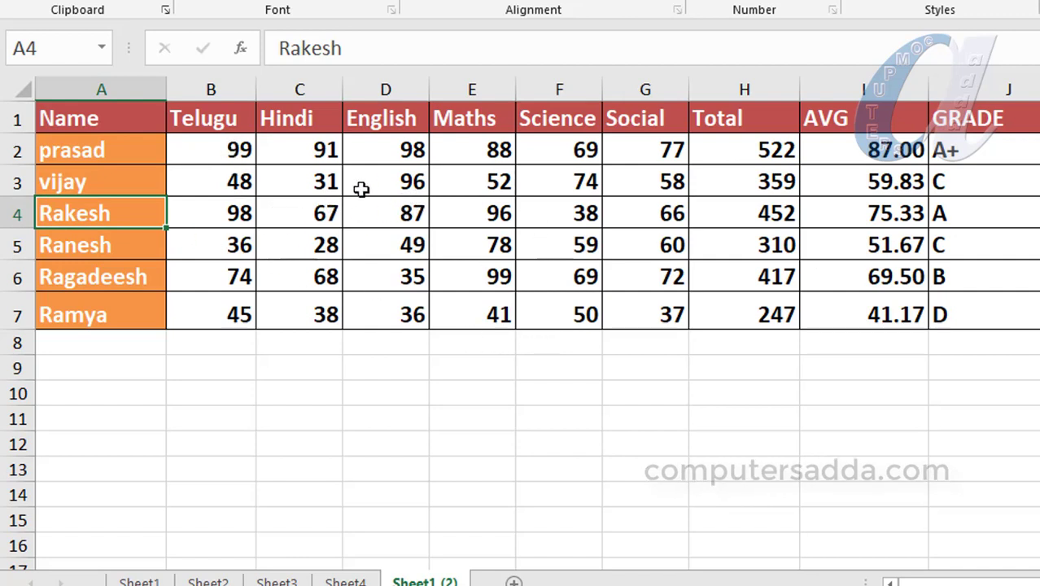
Step: Unlock the marks range from E3 by entering its range password
left_click(475, 181)
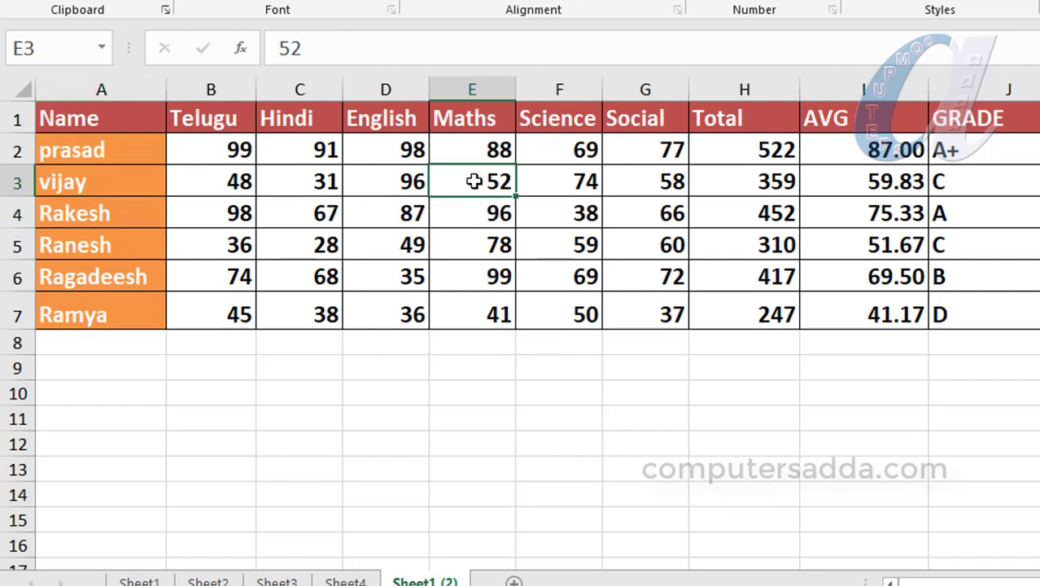
double_click(476, 182)
type("1")
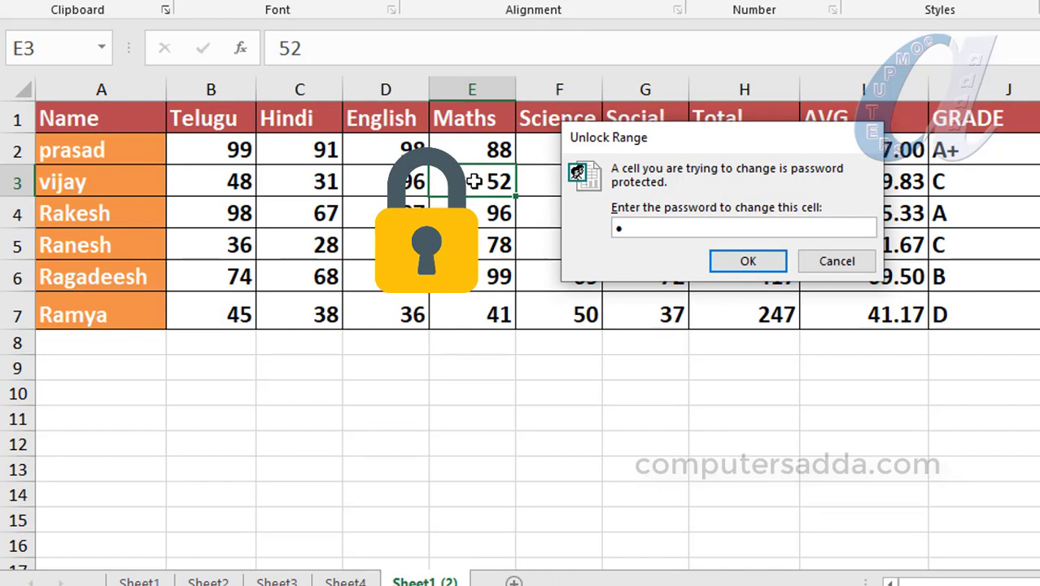
type("2")
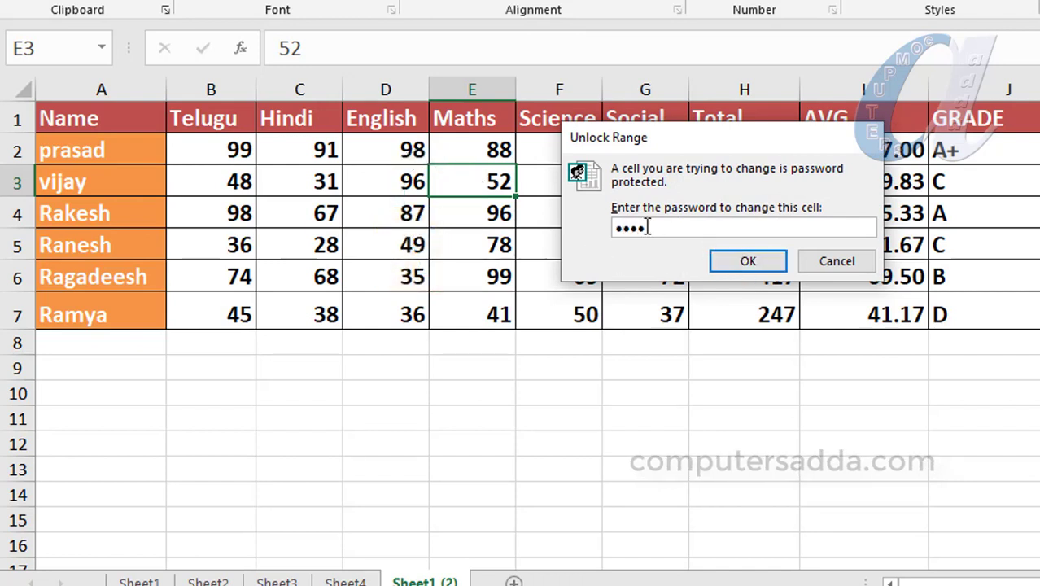
left_click(743, 261)
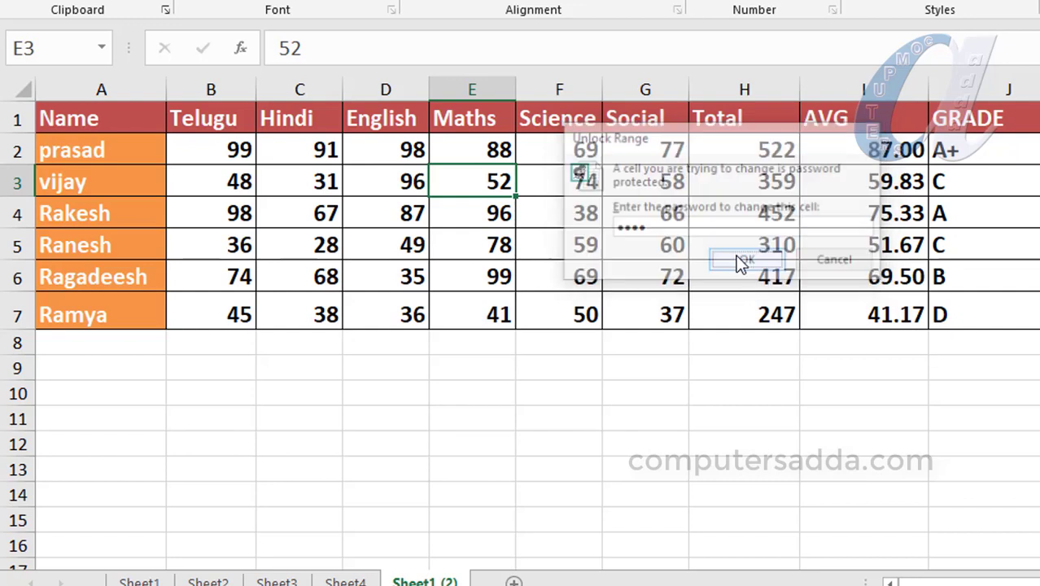
Step: Set the Maths mark in E4 to 20, then try editing the locked Total in H2
left_click(461, 215)
type("78")
key("Return")
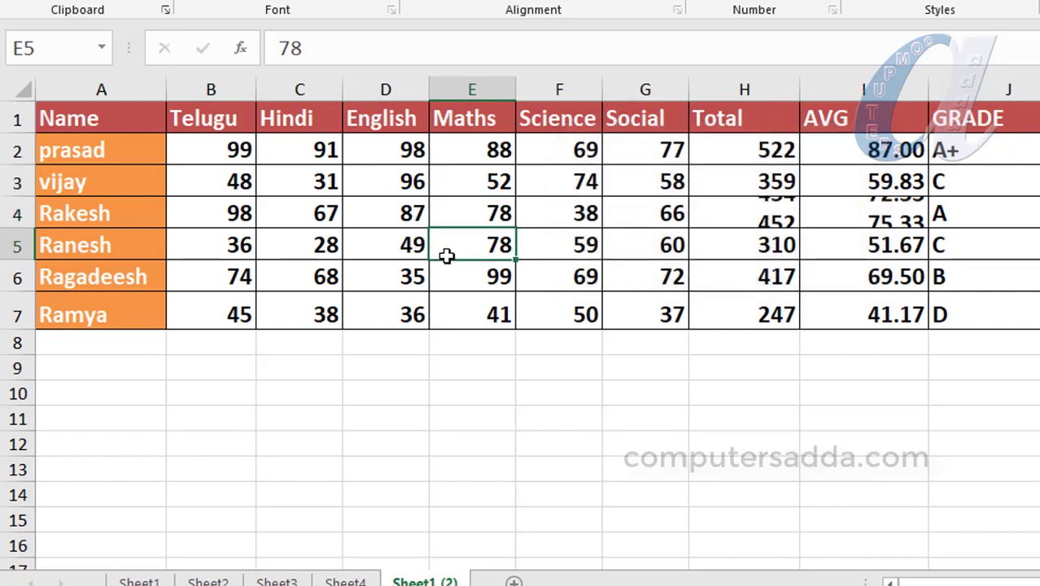
left_click(483, 217)
type("20")
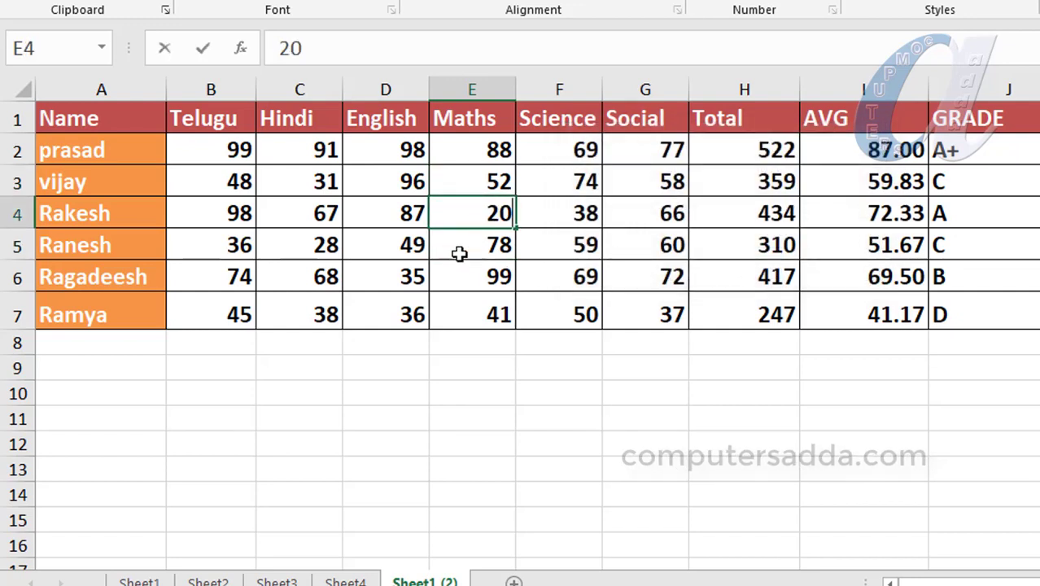
key("Return")
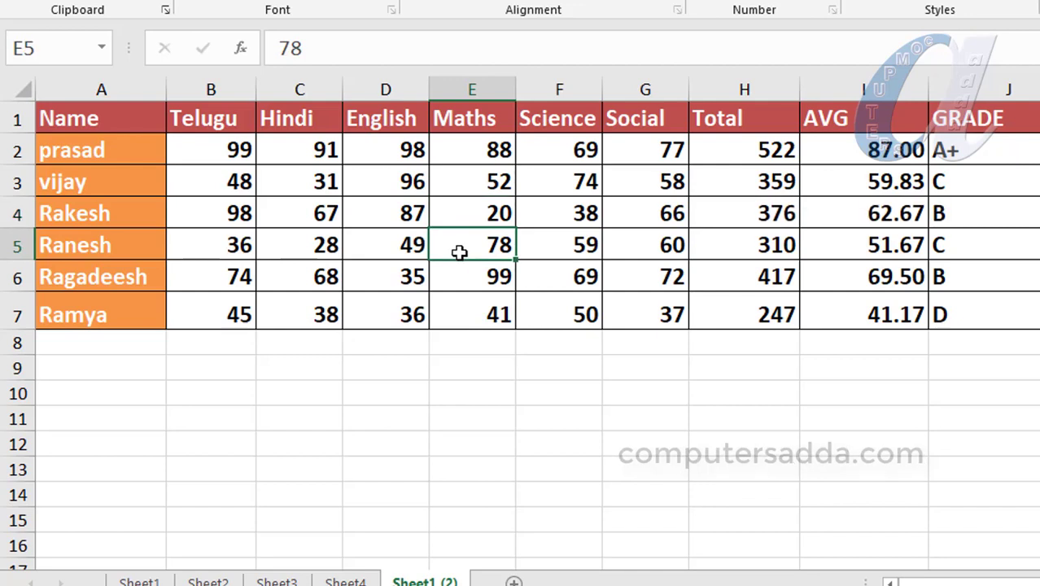
double_click(741, 156)
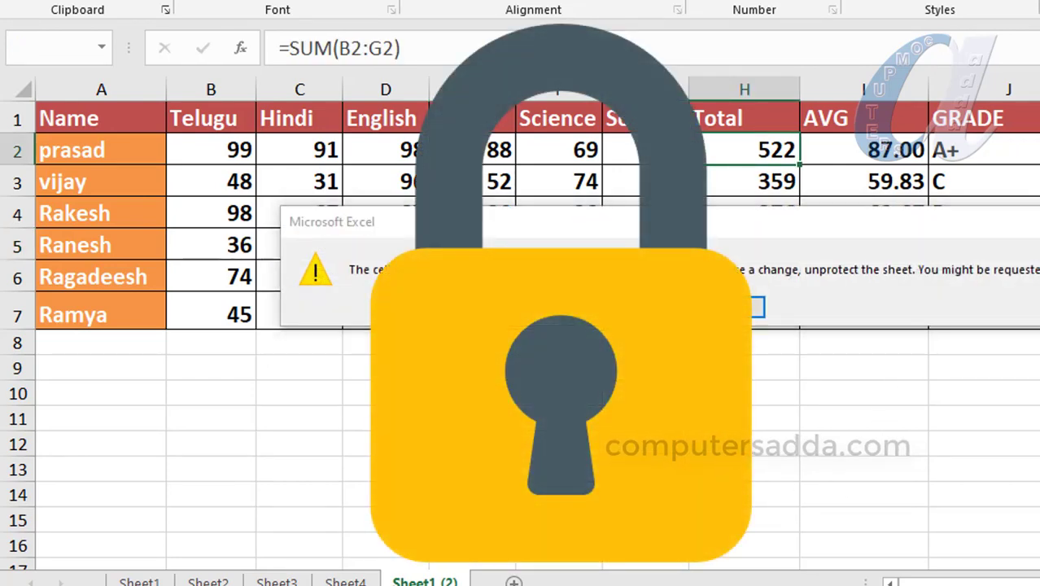
Step: Dismiss the protected-sheet warning and review the ranges B2:G2, A2:A7 and B2:F7
key("Return")
left_click_drag(211, 150, 645, 150)
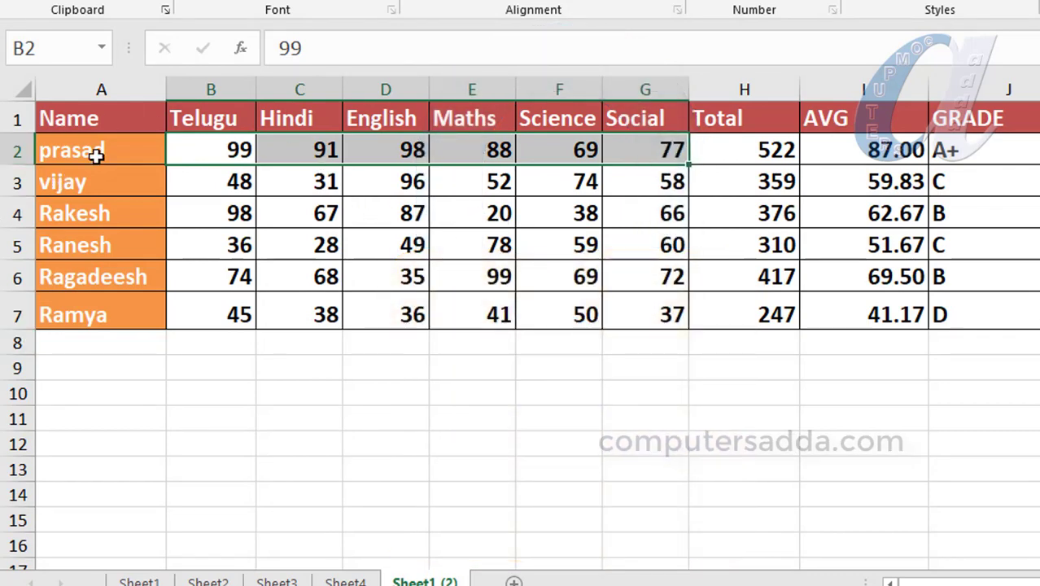
left_click_drag(96, 155, 102, 309)
left_click_drag(216, 155, 574, 327)
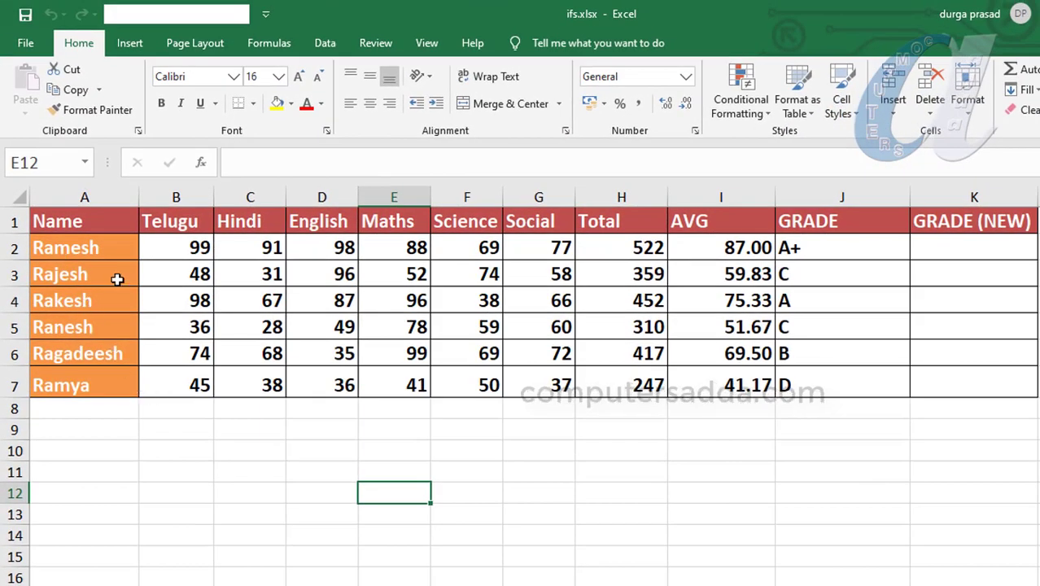
Step: Make test edits: 'jkjk' in G11, 'fgd' in A4 and 678678 in D4
left_click(533, 466)
type("jkjk")
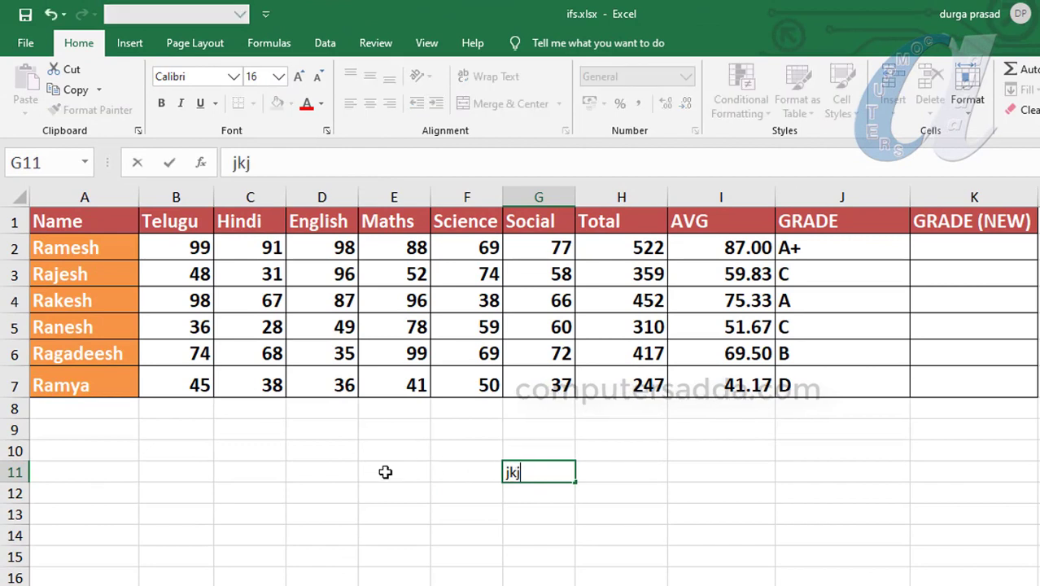
left_click(385, 472)
left_click(79, 302)
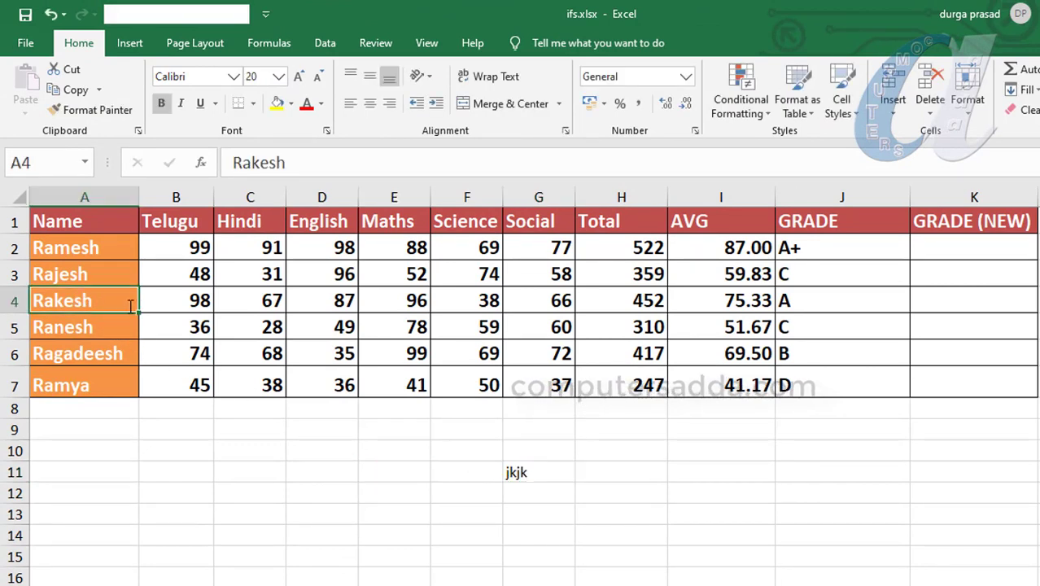
type("fgd")
left_click(313, 295)
type("678678")
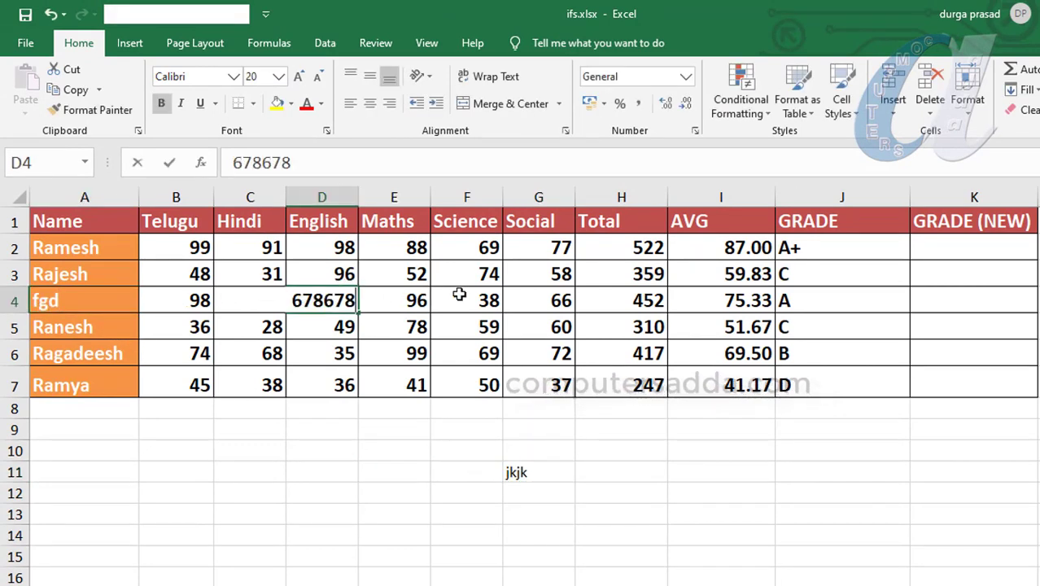
left_click(460, 295)
Step: Re-commit the average formula, then undo the test edits with Ctrl+Z
left_click(732, 274)
double_click(727, 275)
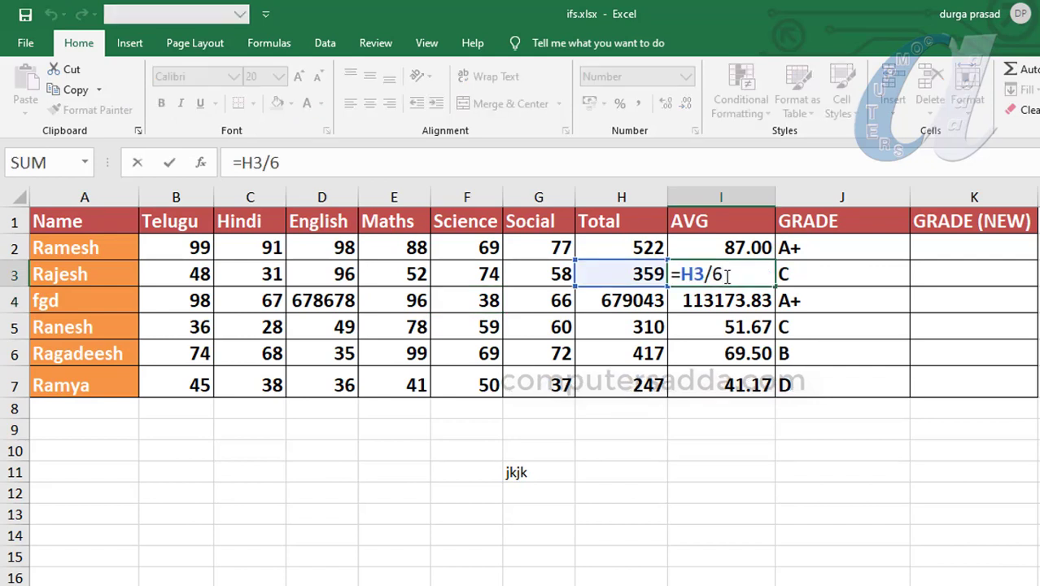
key("Return")
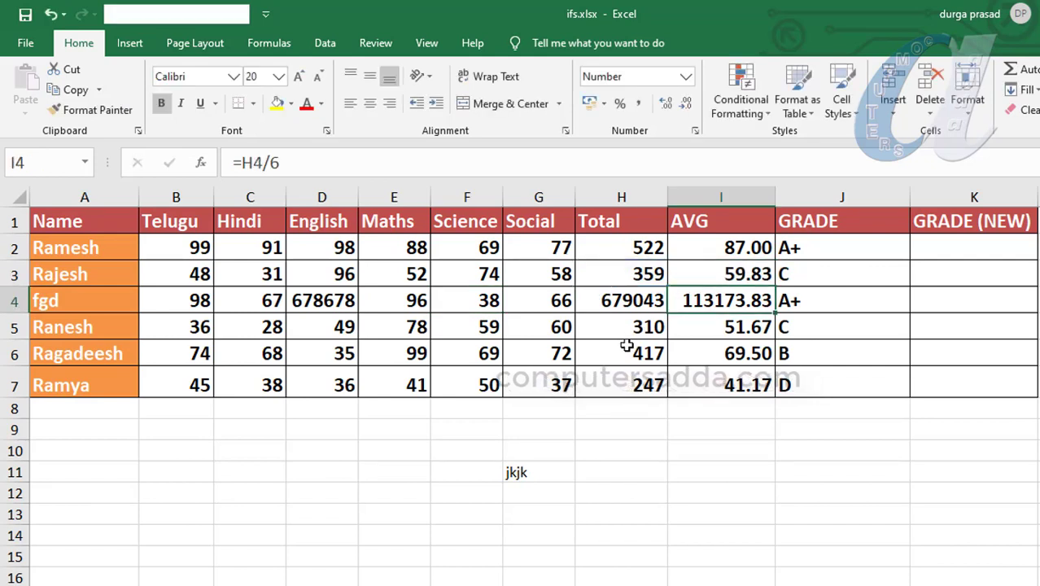
key("ctrl+z")
key("ctrl+z")
key("ctrl+z")
key("ctrl+z")
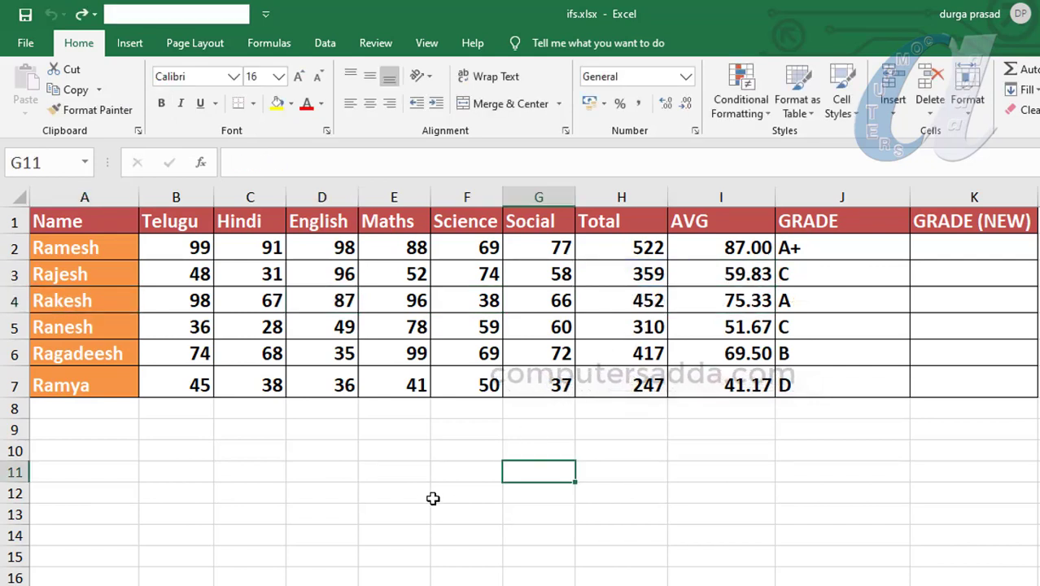
left_click(433, 498)
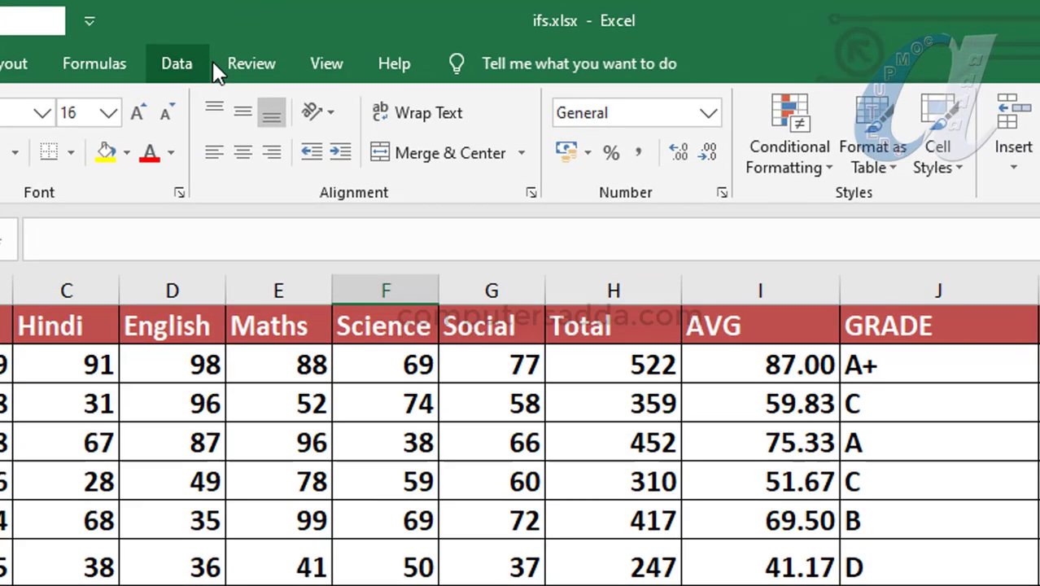
Step: From Review > Allow Edit Ranges, start a new editable range titled Range1
left_click(375, 43)
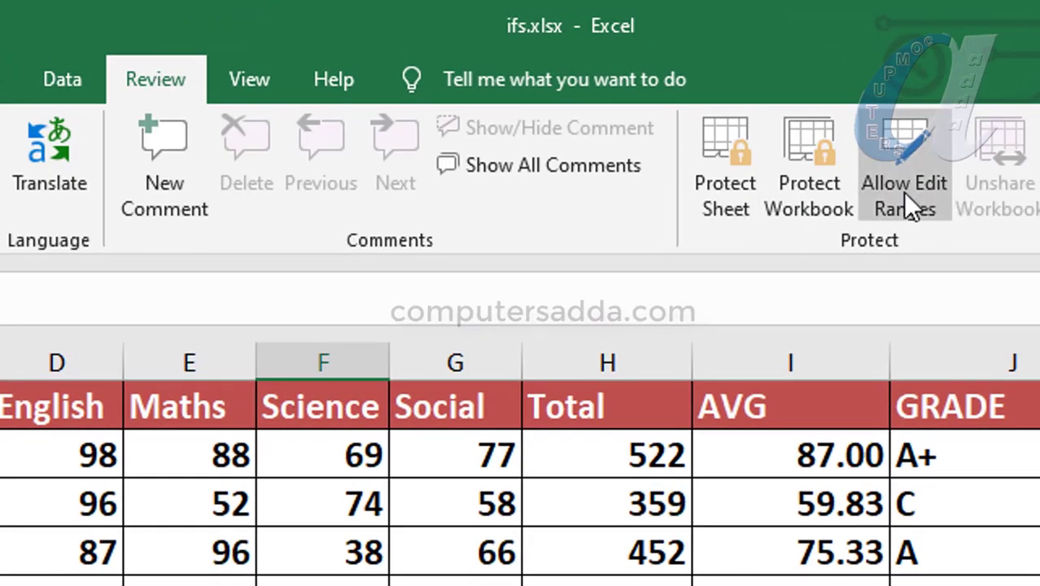
left_click(899, 146)
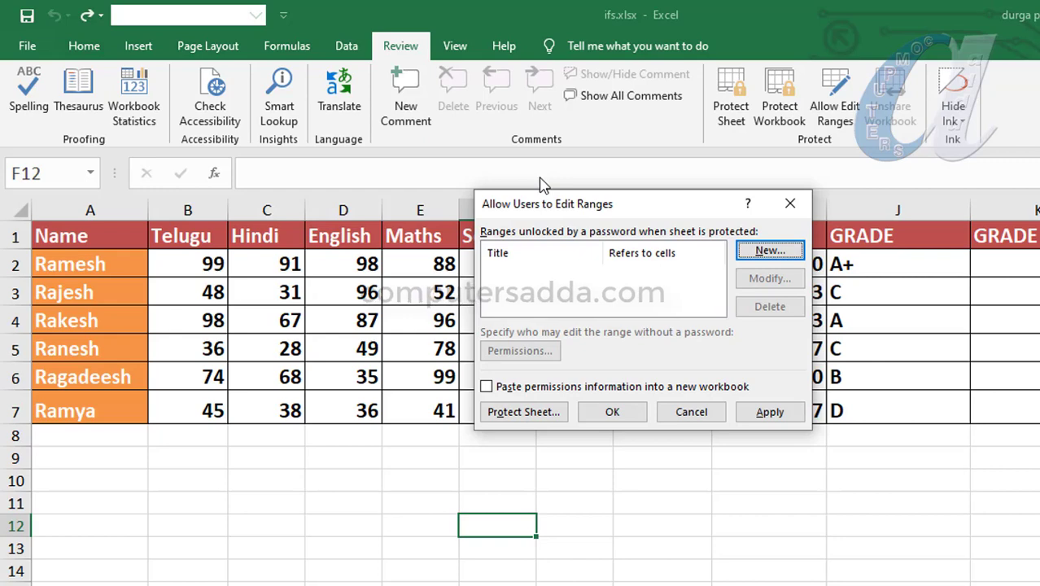
left_click(770, 252)
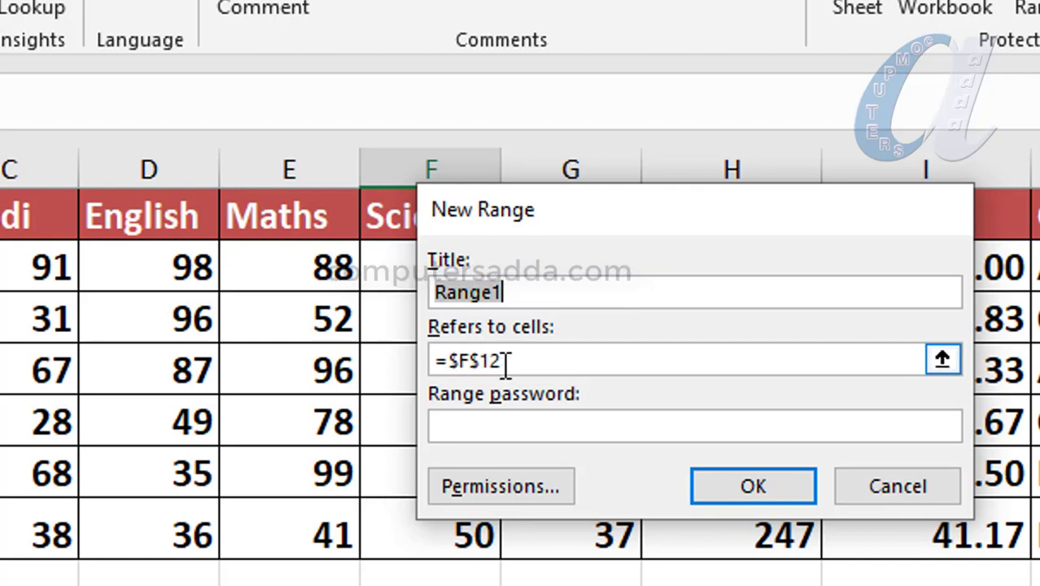
Step: Set Range1 to refer to A2:A7 and give it a confirmed range password
left_click(942, 359)
left_click(167, 280)
left_click_drag(167, 279, 167, 548)
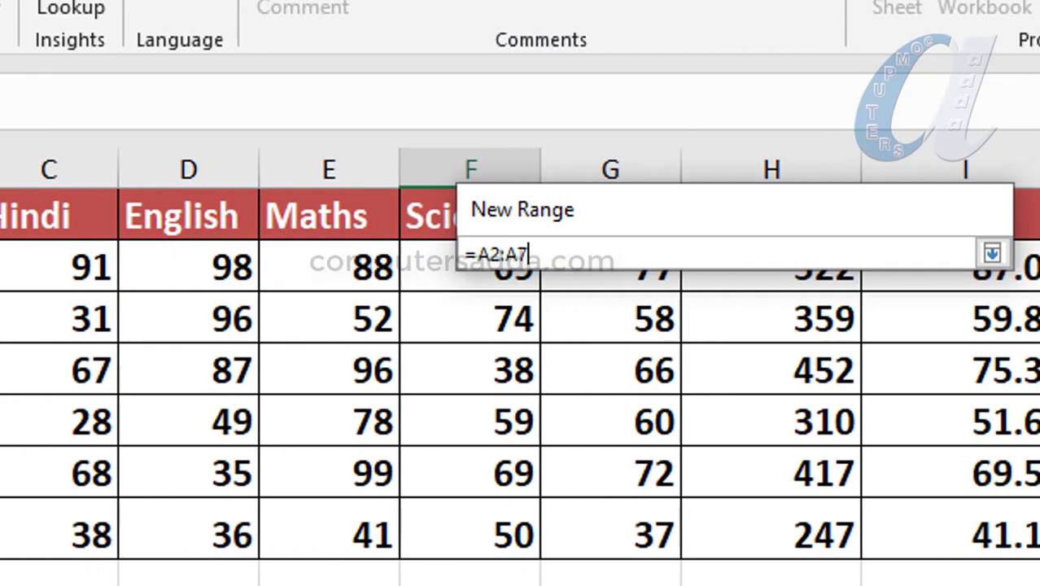
key("Return")
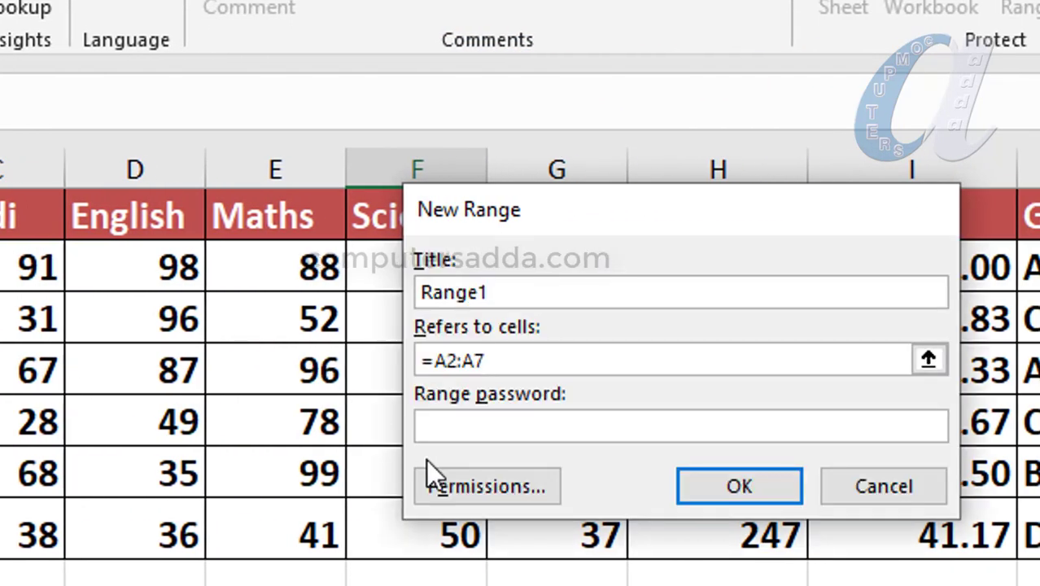
left_click(453, 423)
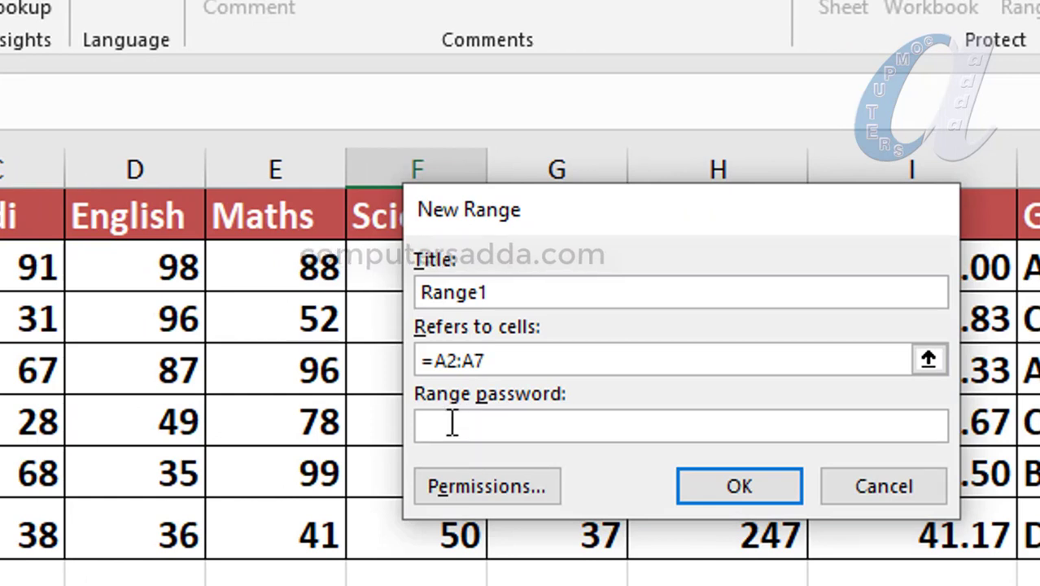
type("123")
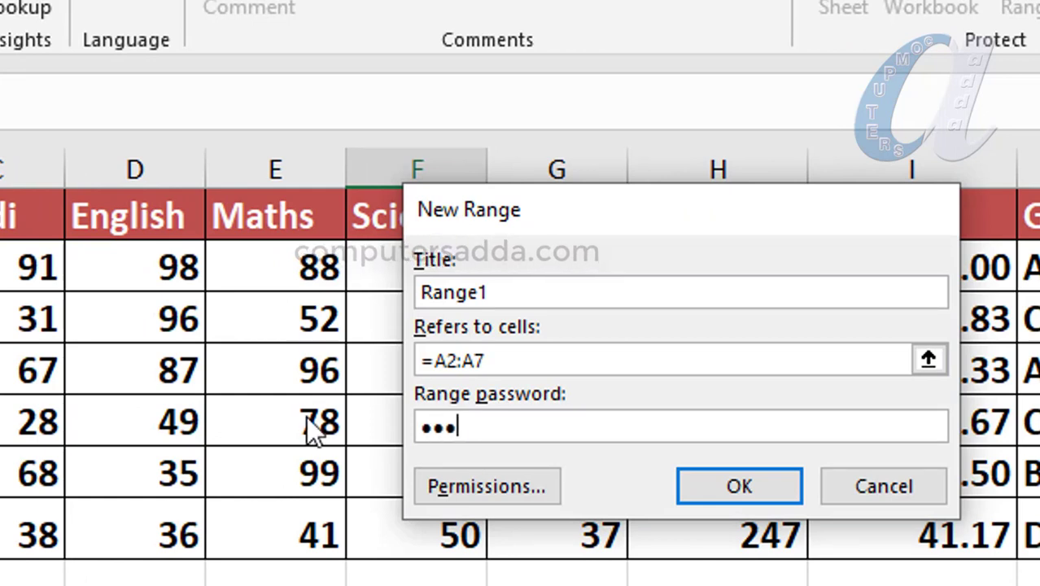
left_click(740, 487)
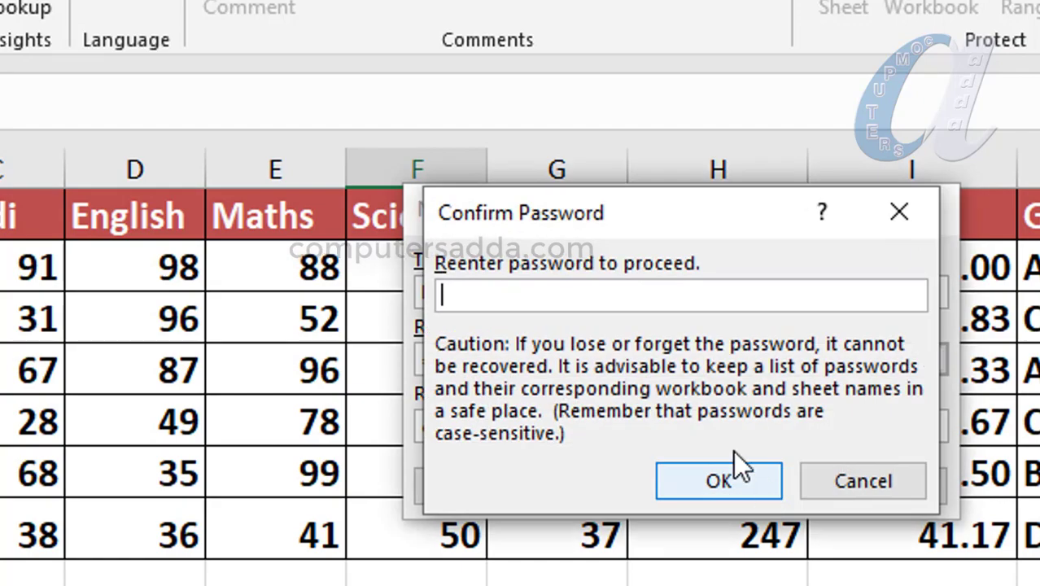
type("123")
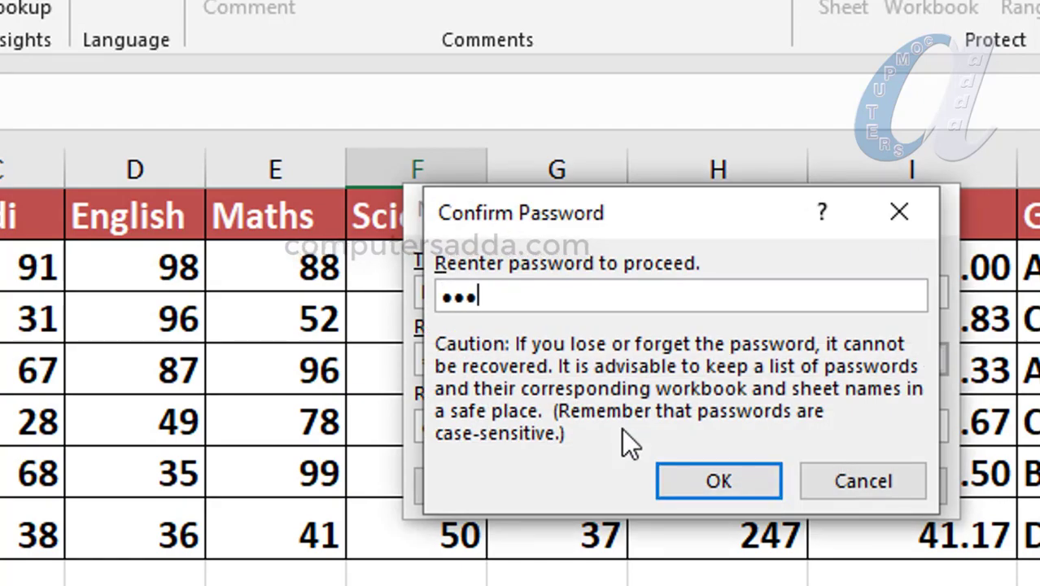
left_click(738, 480)
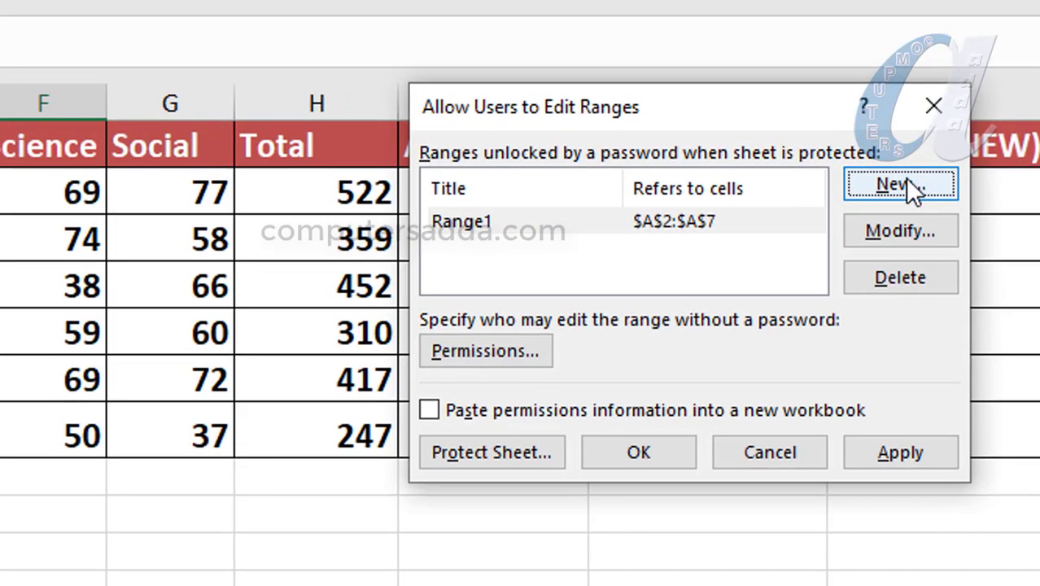
Step: Create the 'only marks' range for B2:G7 with a confirmed range password
left_click(949, 120)
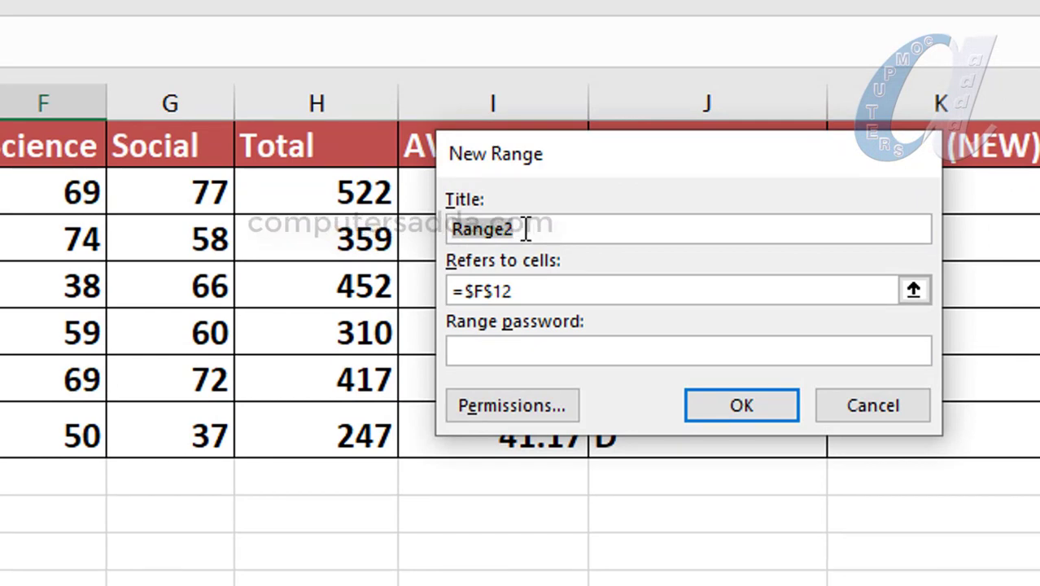
type("only m")
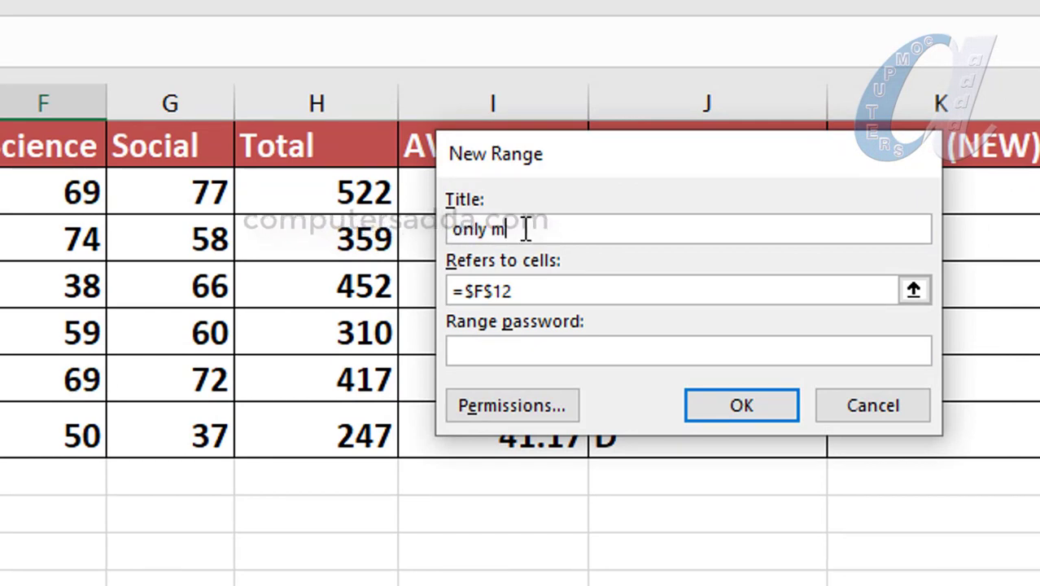
type("arks")
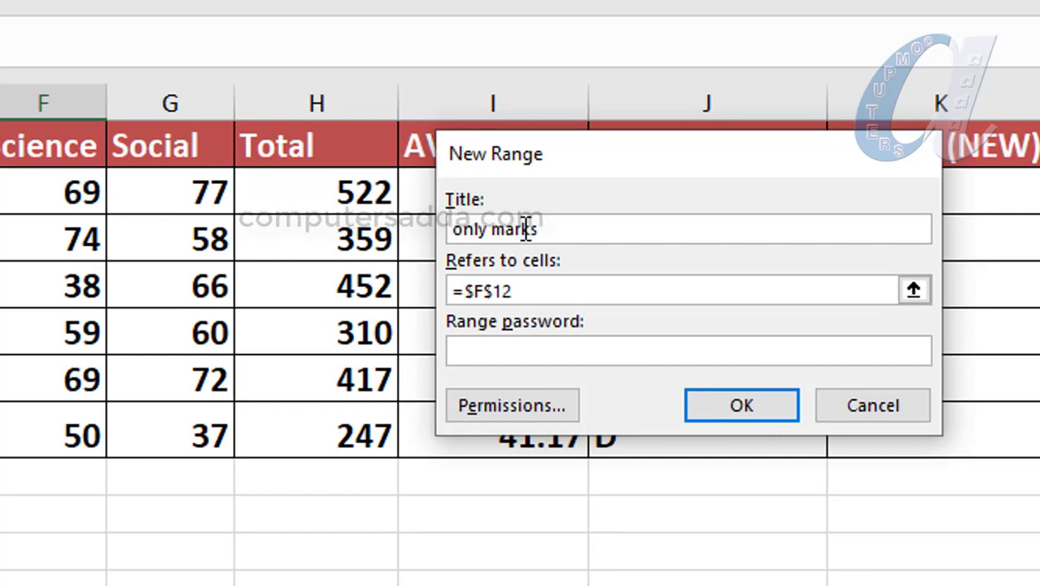
left_click(476, 290)
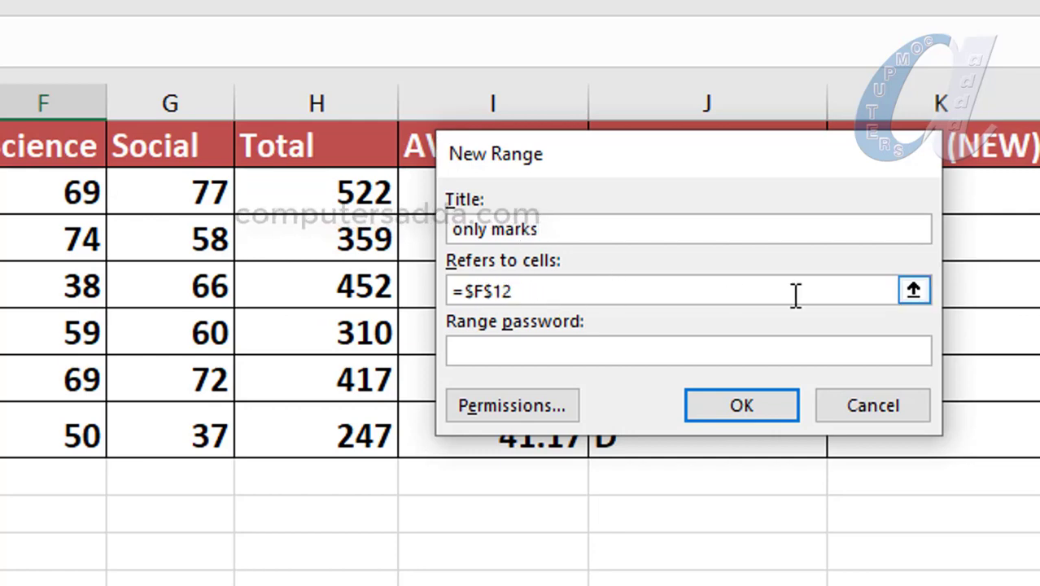
left_click(915, 293)
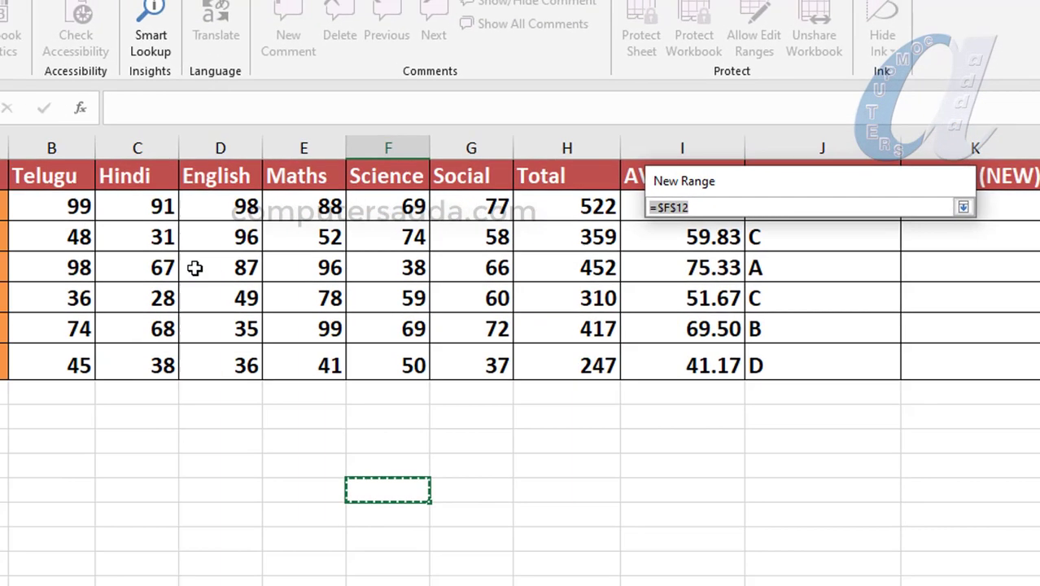
left_click_drag(65, 203, 477, 365)
key("Return")
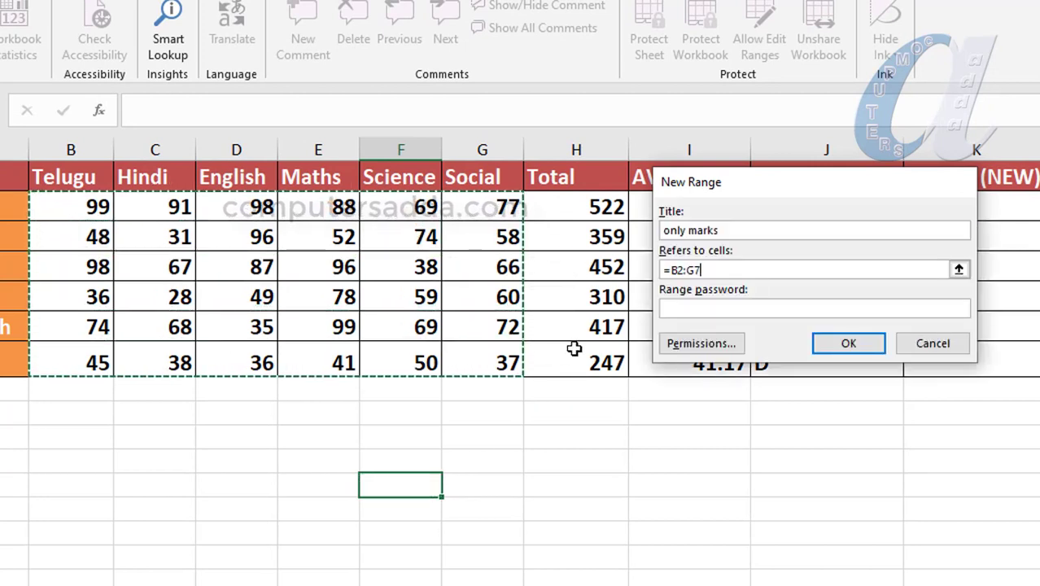
left_click(681, 320)
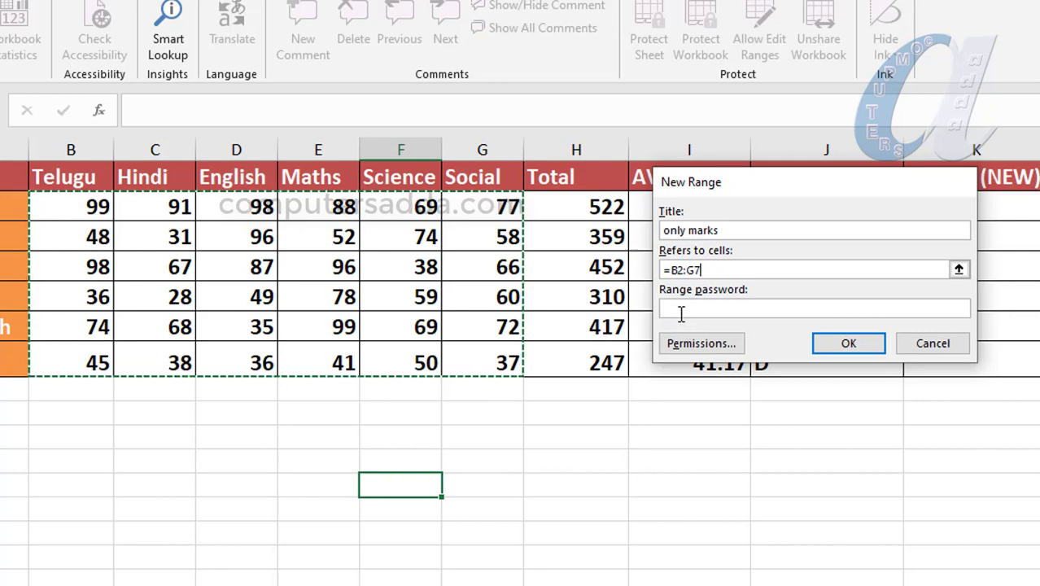
type("123")
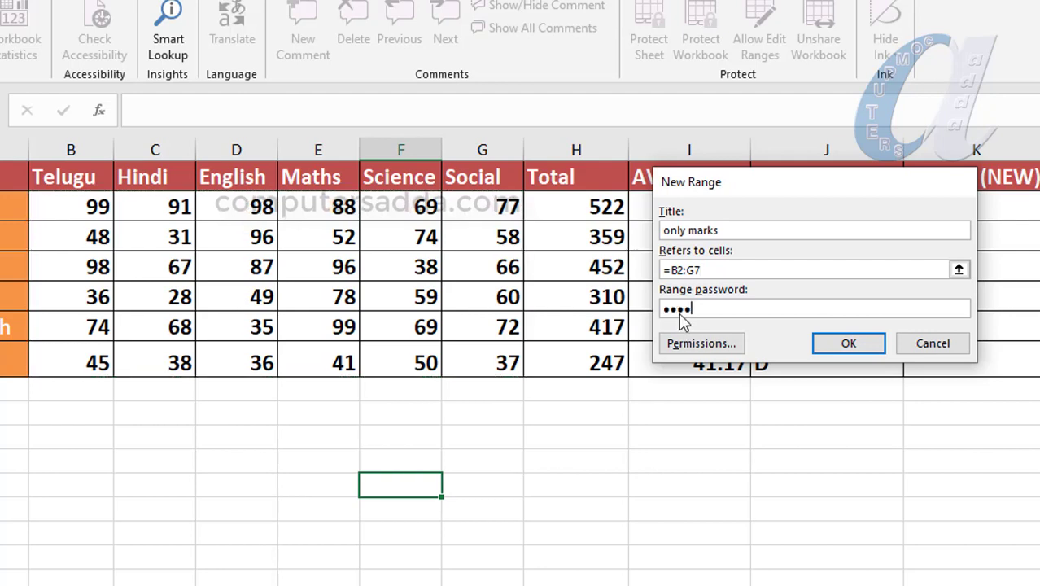
left_click(839, 343)
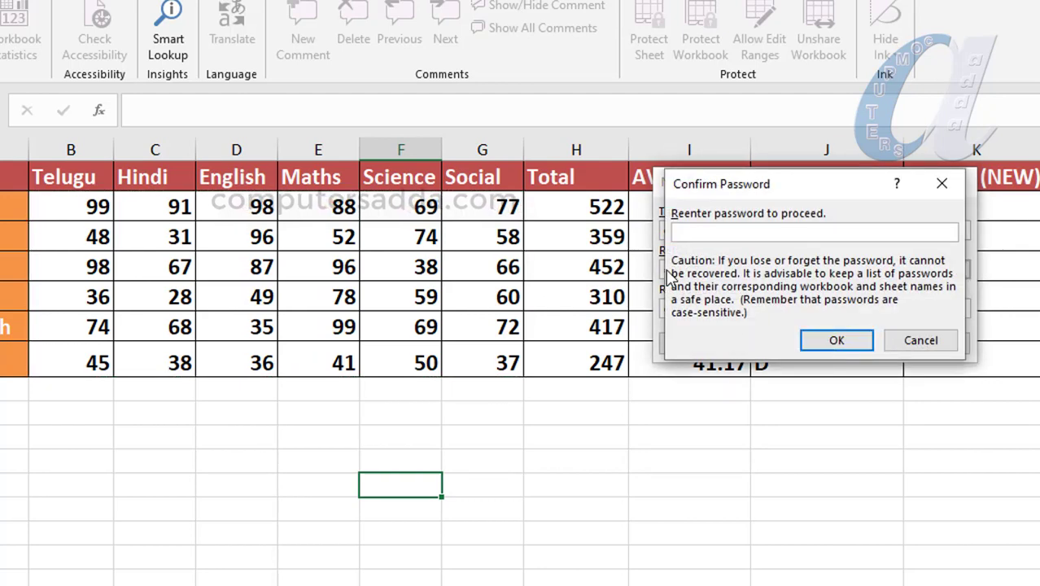
type("1234")
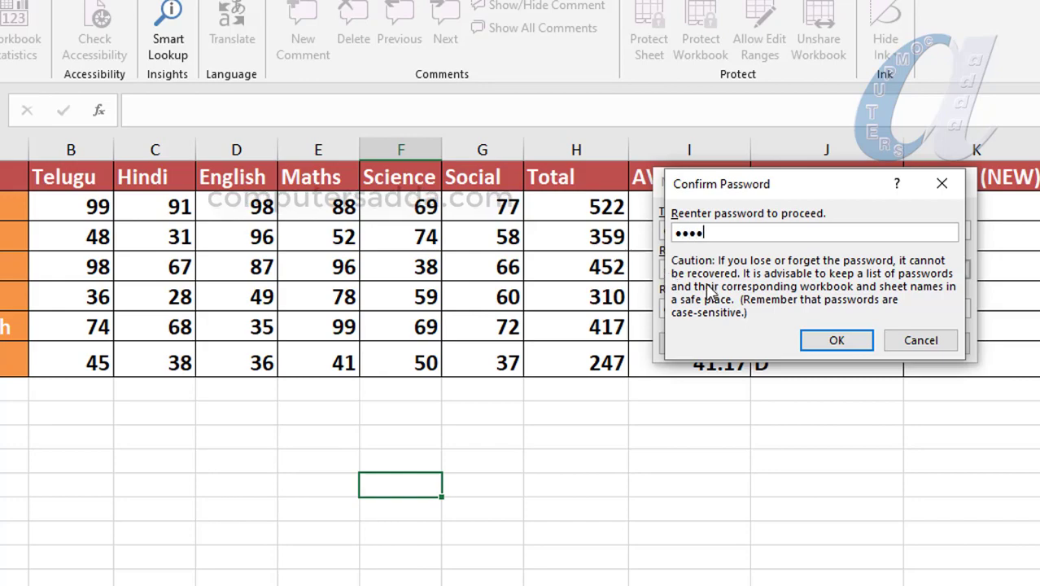
left_click(832, 345)
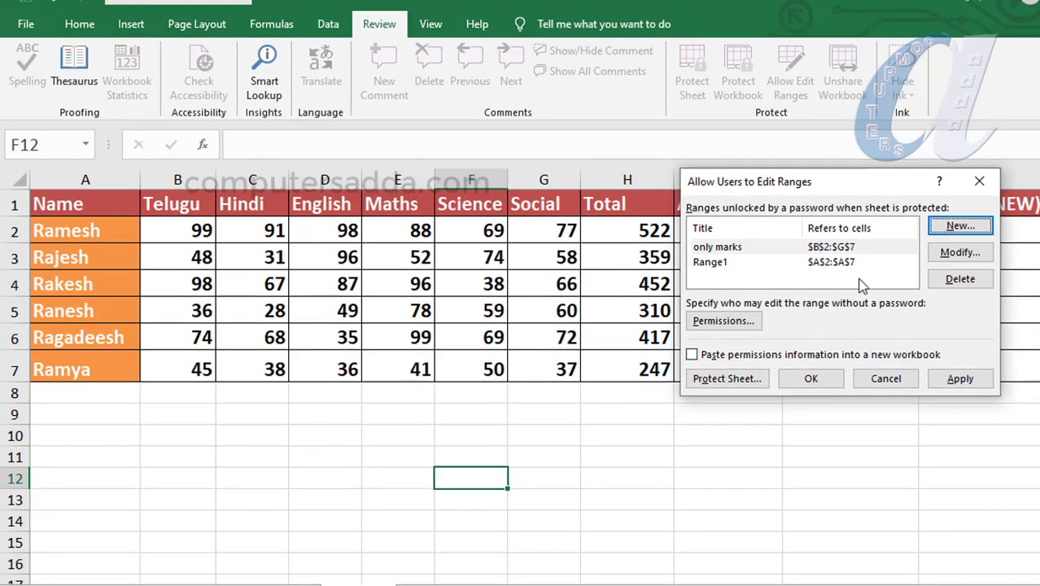
Step: Close the edit-ranges dialog and protect the sheet with a confirmed password
left_click(979, 180)
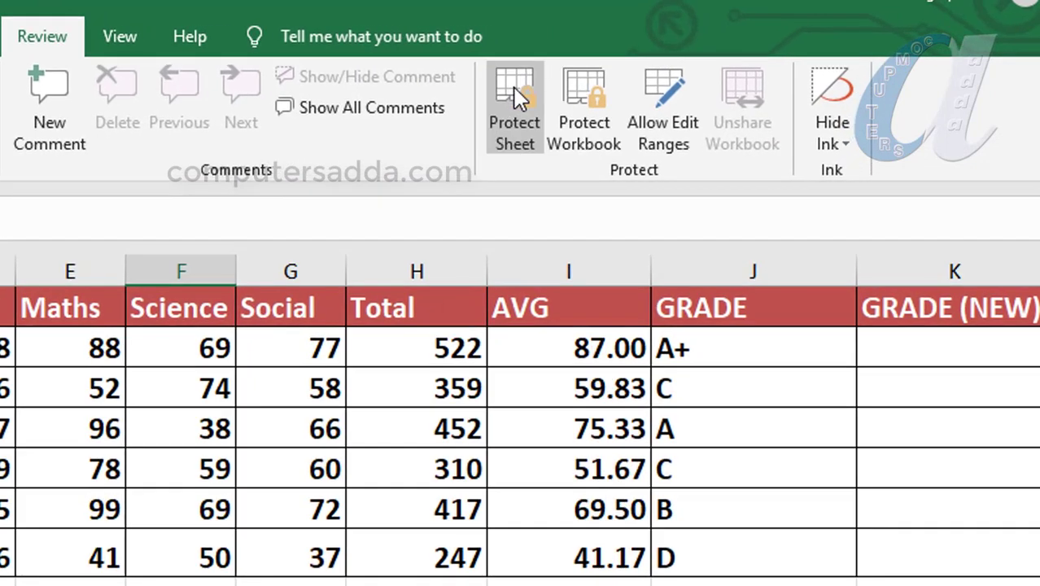
left_click(513, 86)
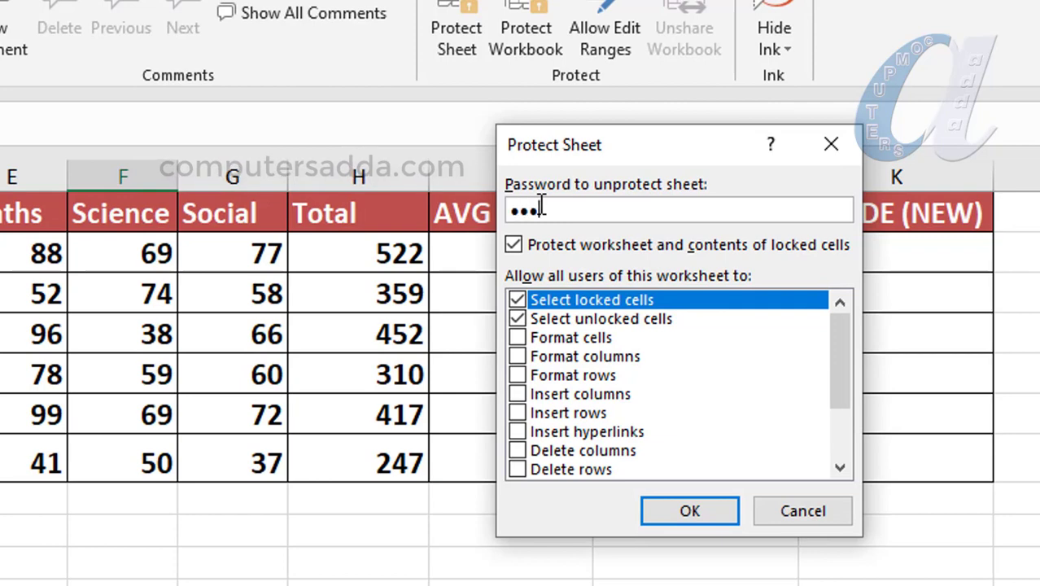
left_click(668, 513)
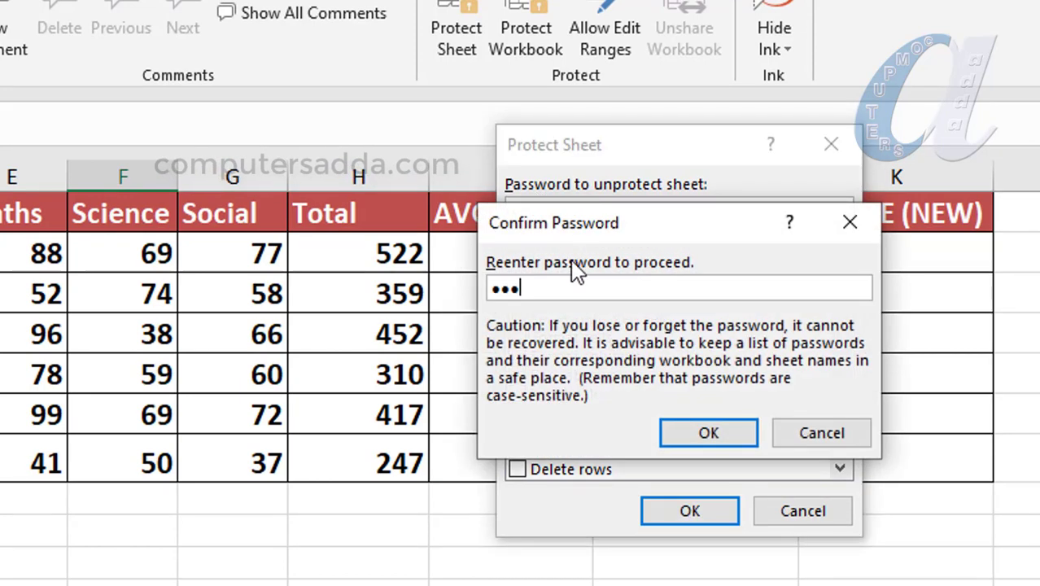
left_click(707, 432)
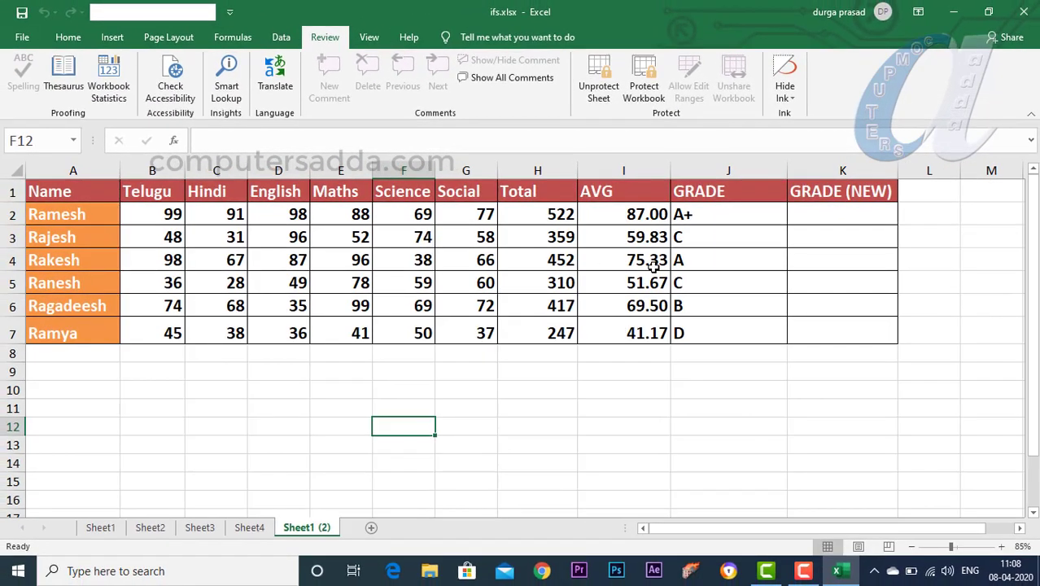
left_click(57, 217)
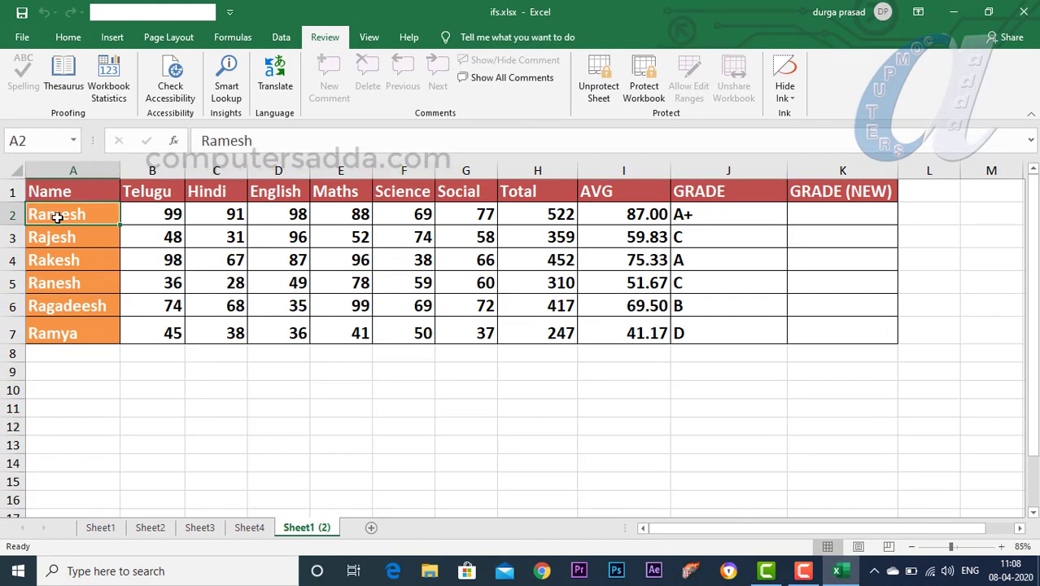
Step: Unlock the Name range with its password and overwrite A2 with 'fytrty'
double_click(57, 217)
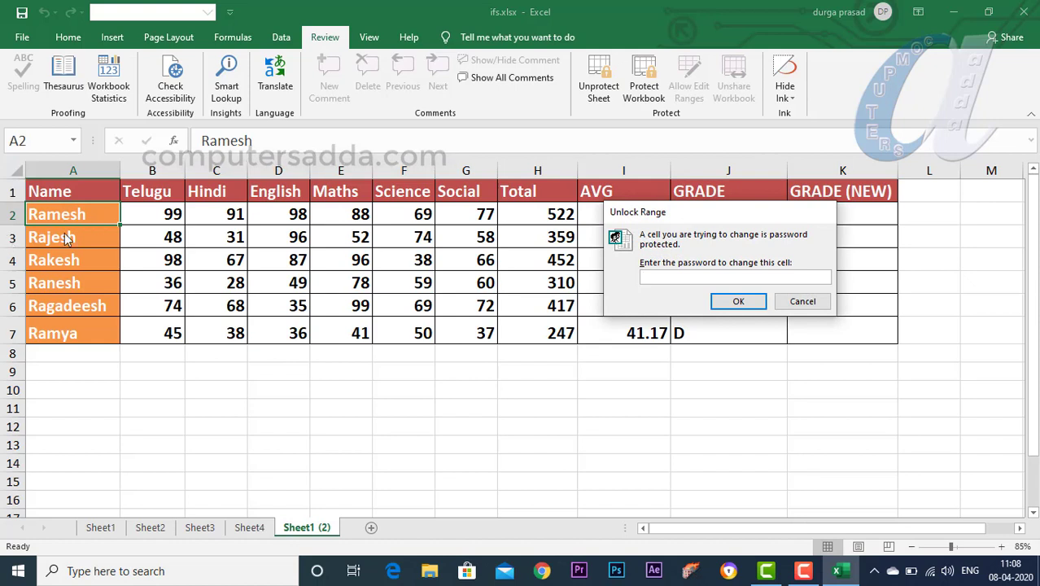
type("1234")
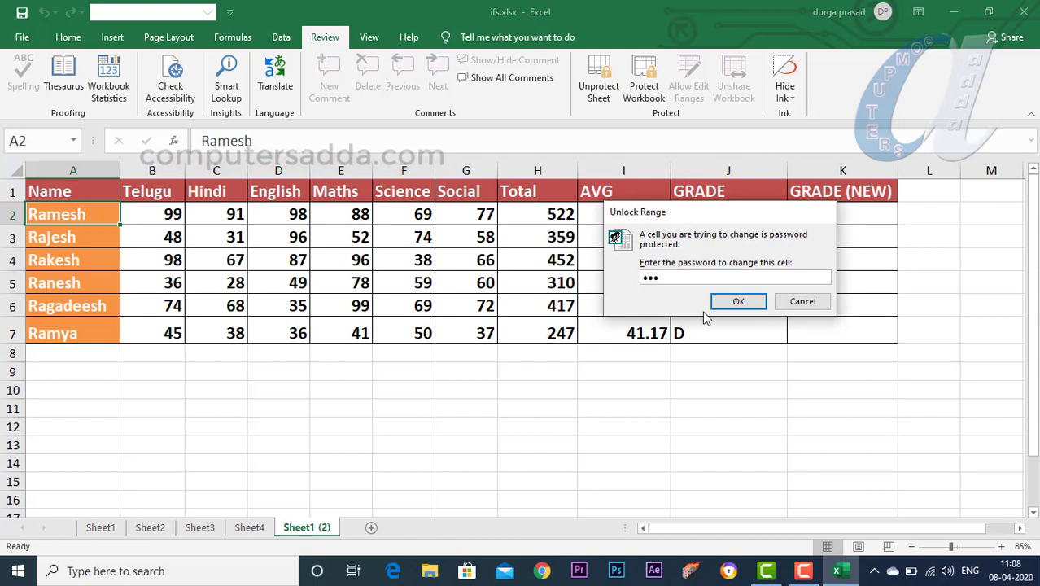
left_click(739, 301)
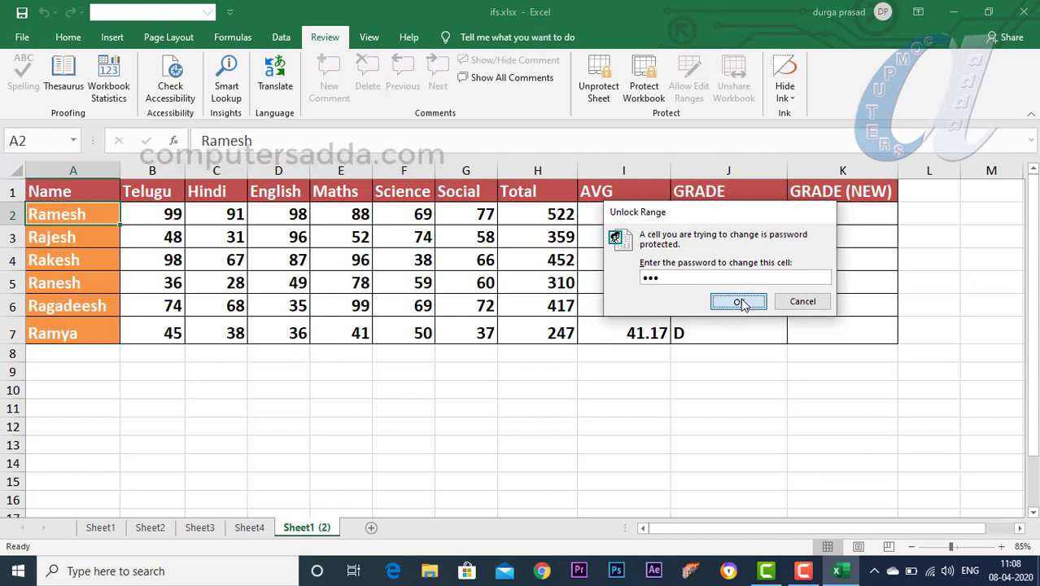
type("fytrty")
left_click(67, 238)
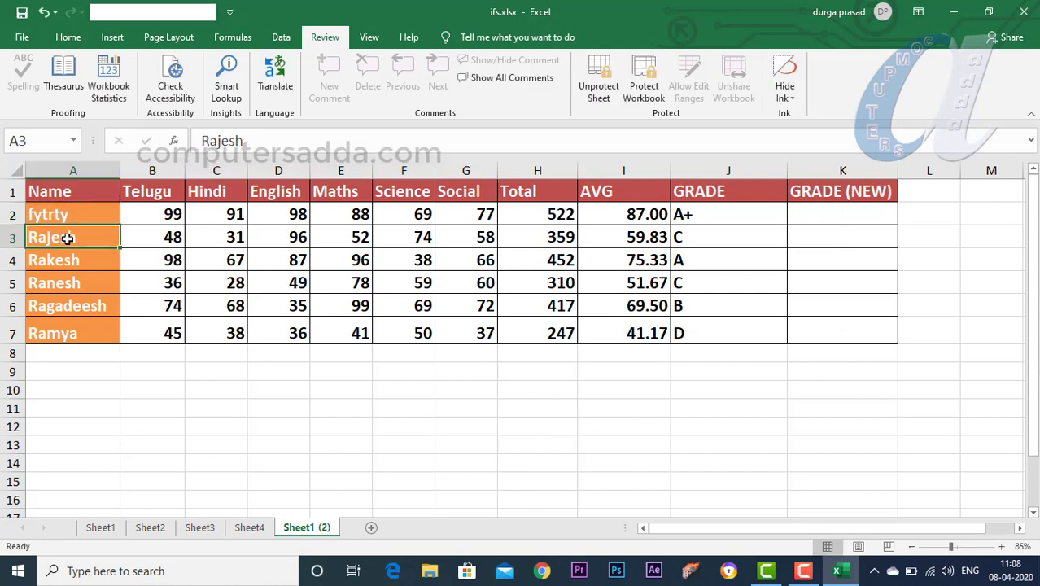
Step: Unlock the marks range from D3 by entering its password
left_click(302, 241)
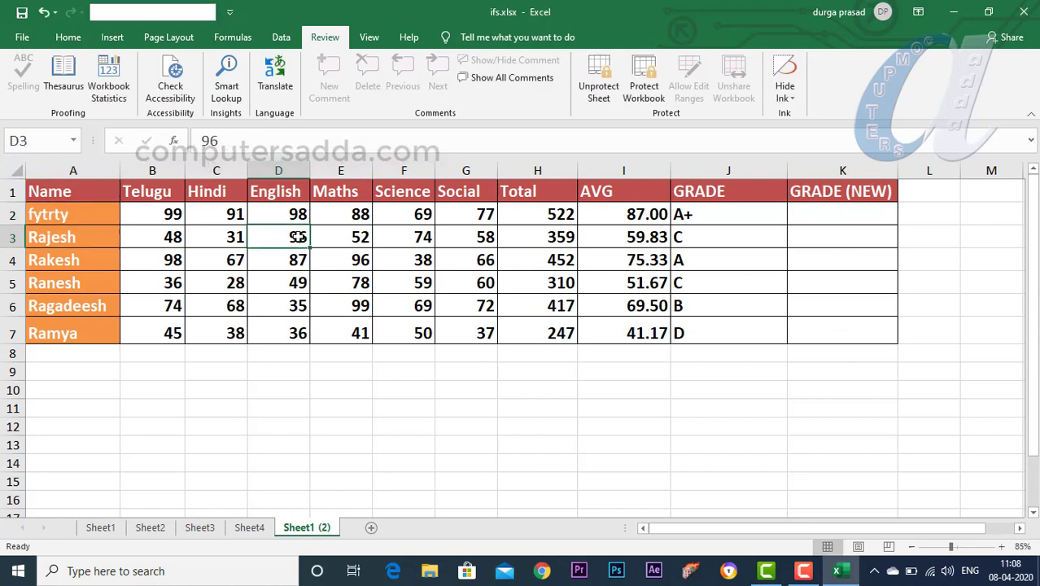
type("5")
key("BackSpace")
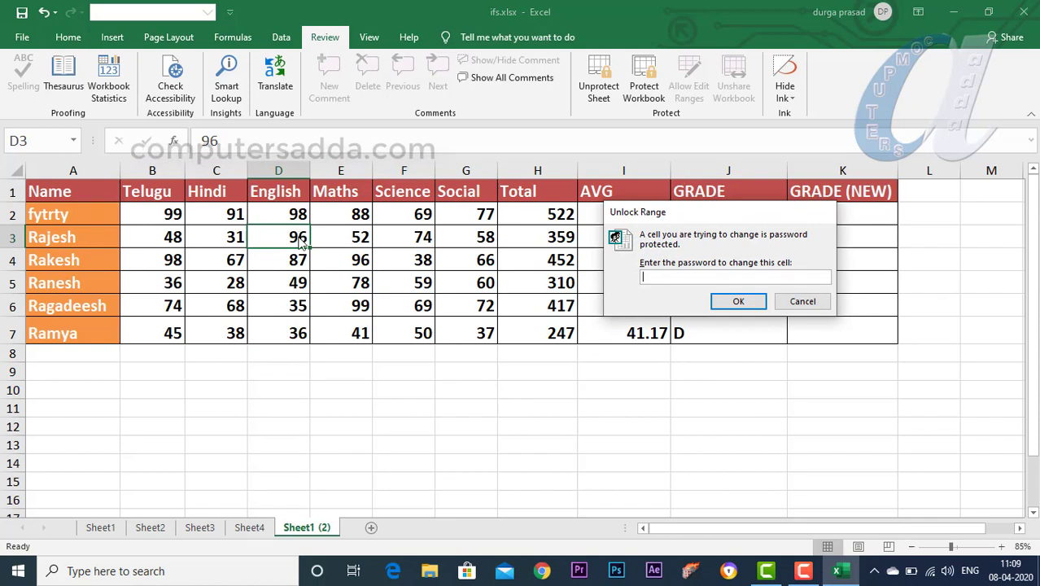
type("1234")
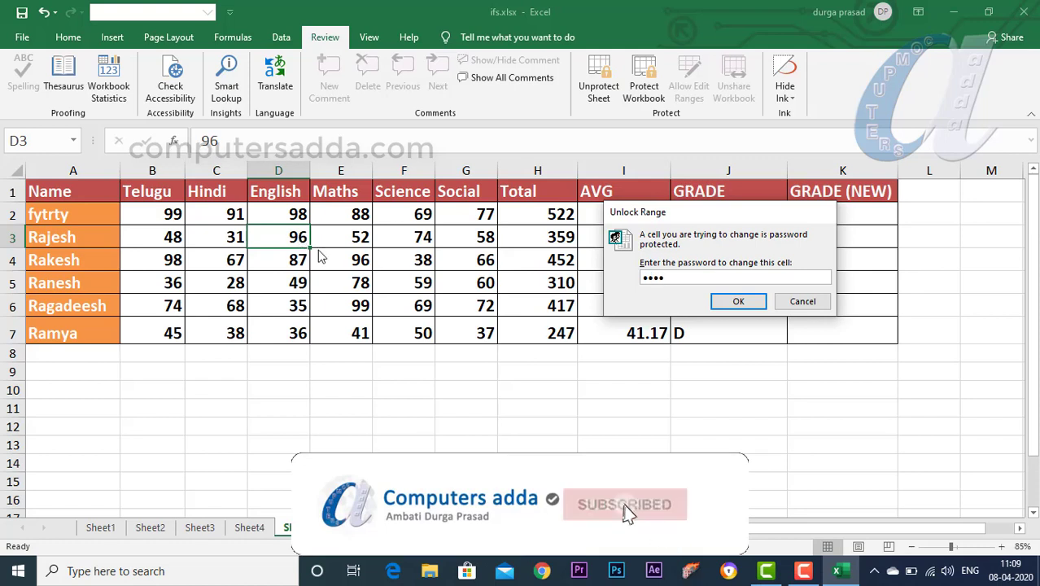
left_click(745, 303)
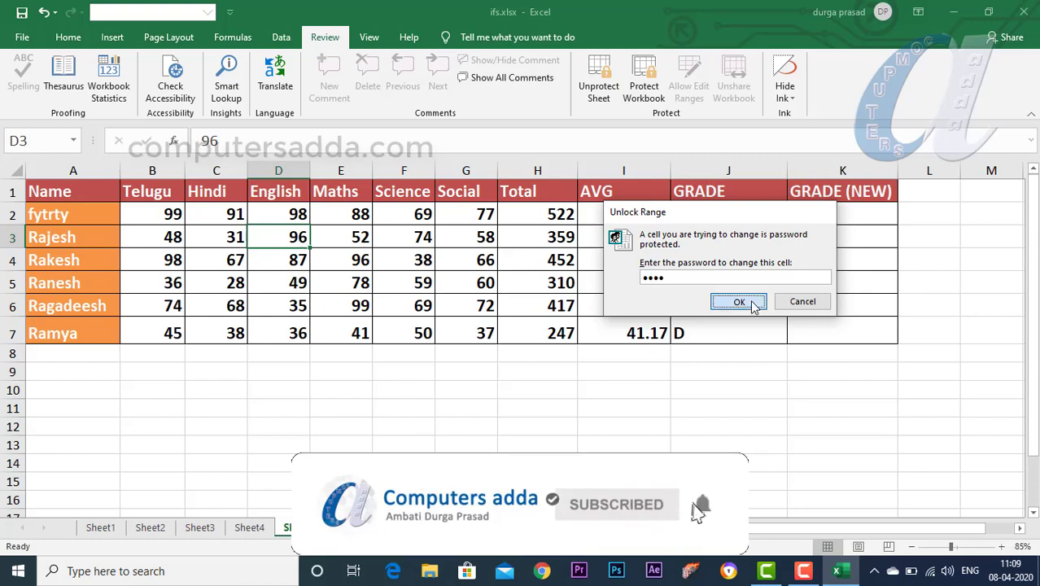
Step: Change the Maths mark in E3 to 20
left_click(343, 237)
type("9")
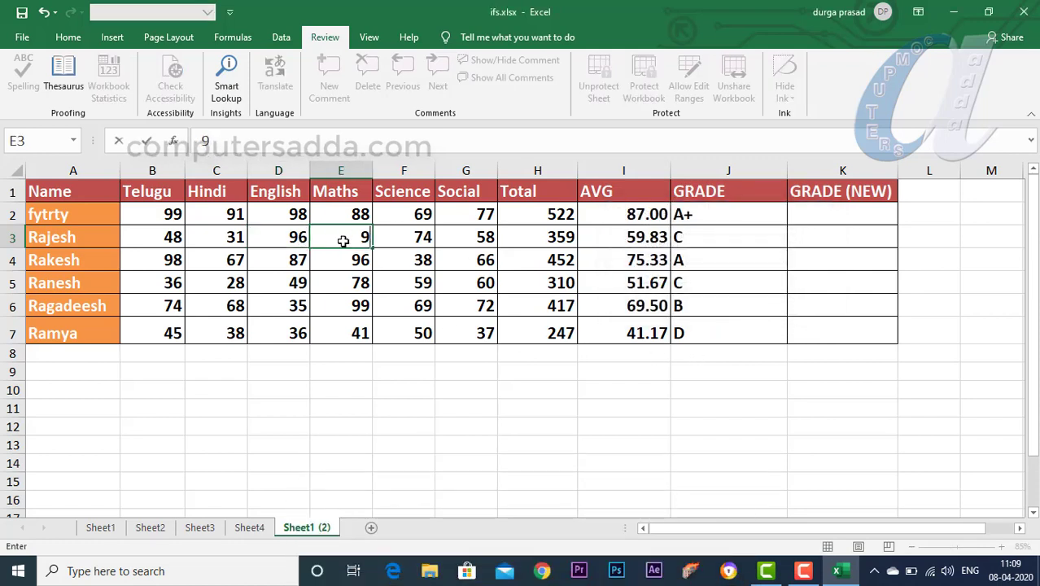
type("0")
key("Return")
left_click(337, 236)
type("2")
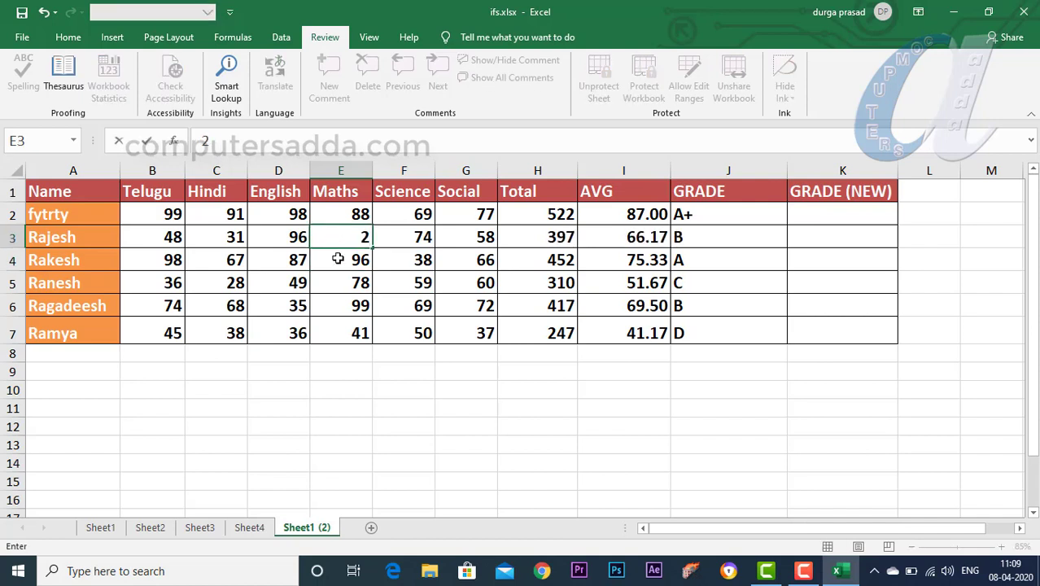
type("0")
key("Return")
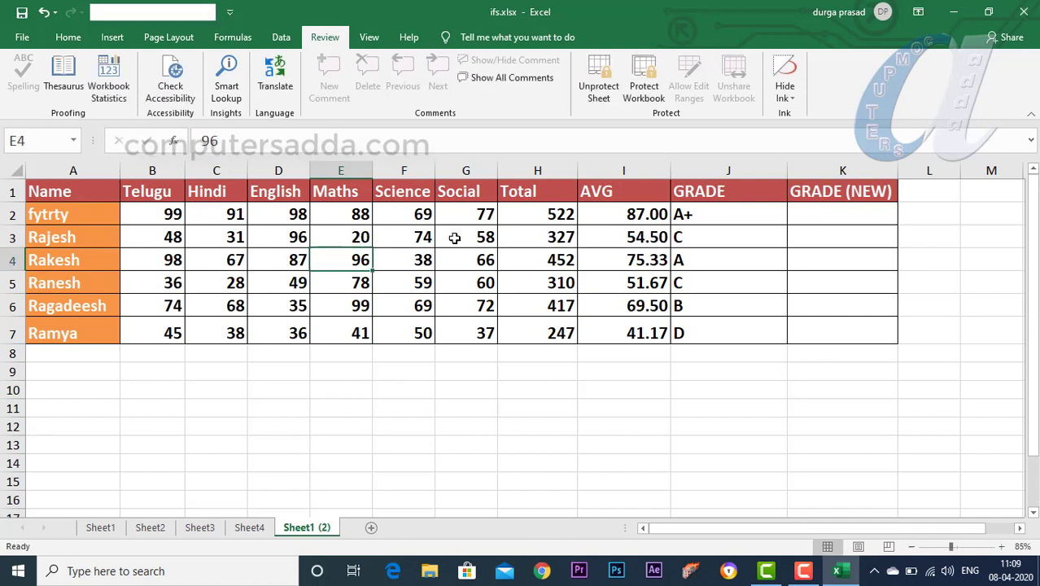
Step: After the protected-sheet warning on H9, unprotect the sheet with its password
left_click(532, 366)
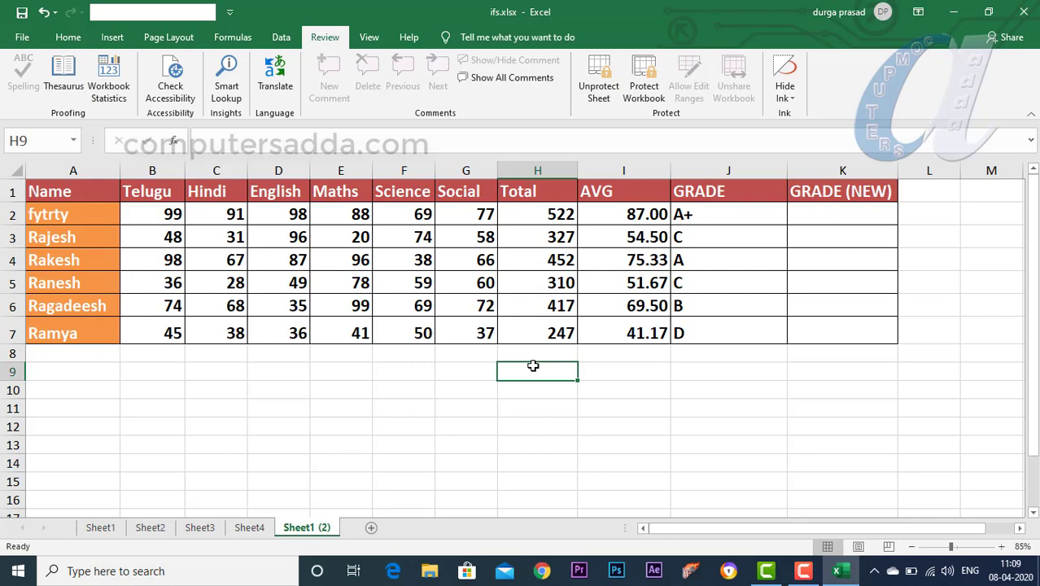
double_click(535, 370)
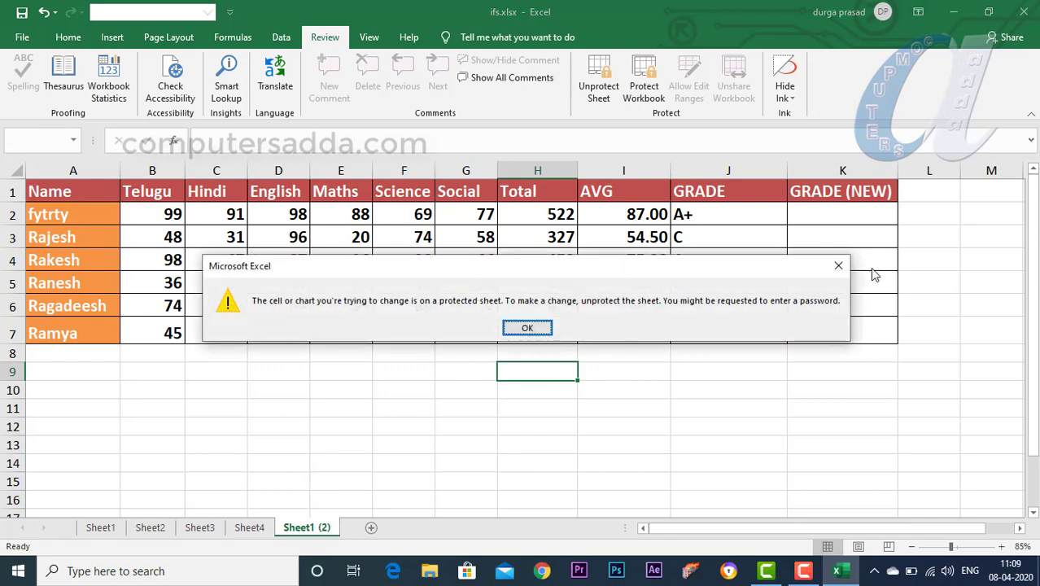
left_click(841, 266)
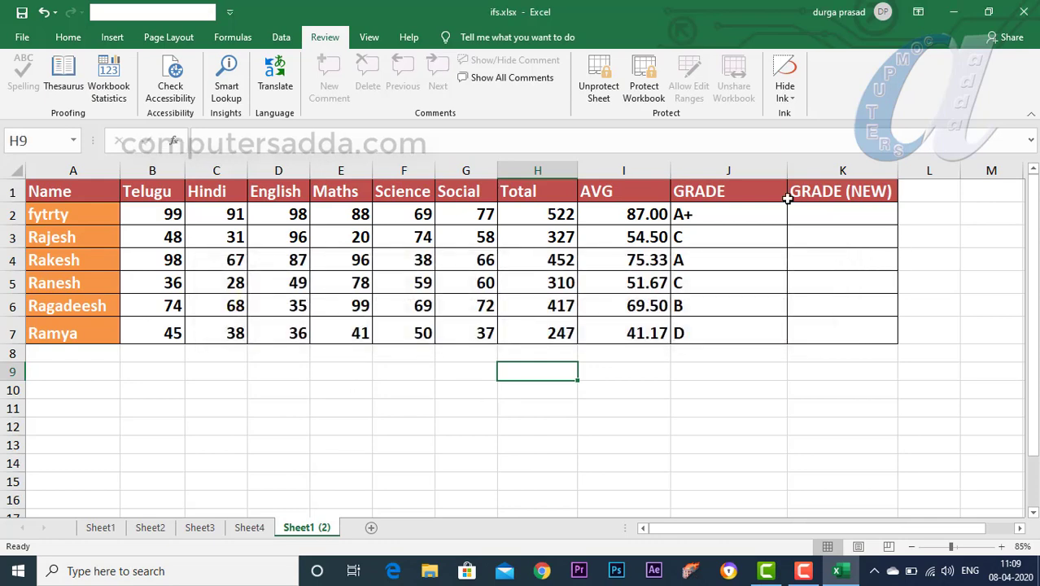
left_click(600, 72)
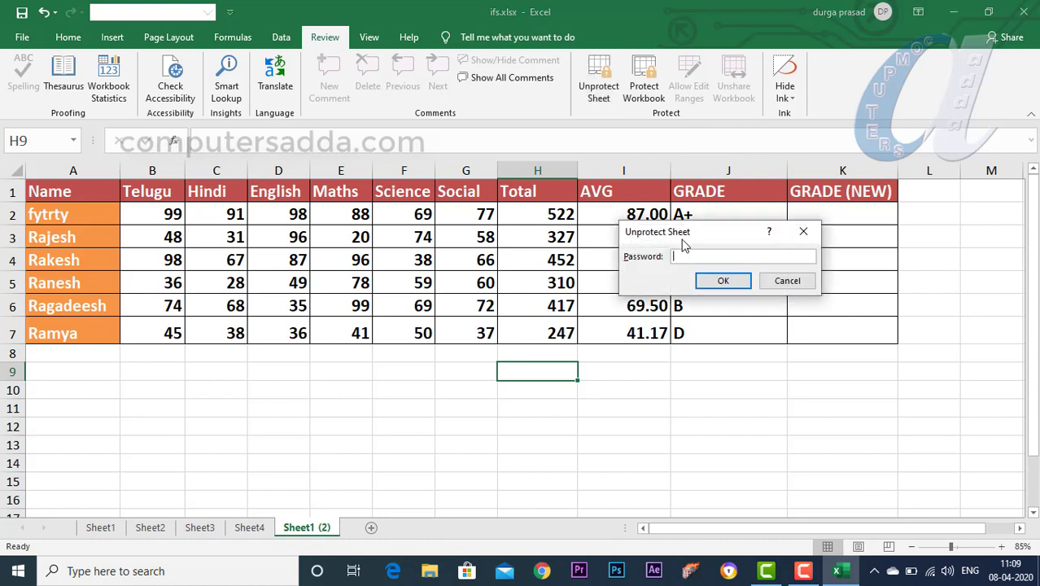
left_click(720, 282)
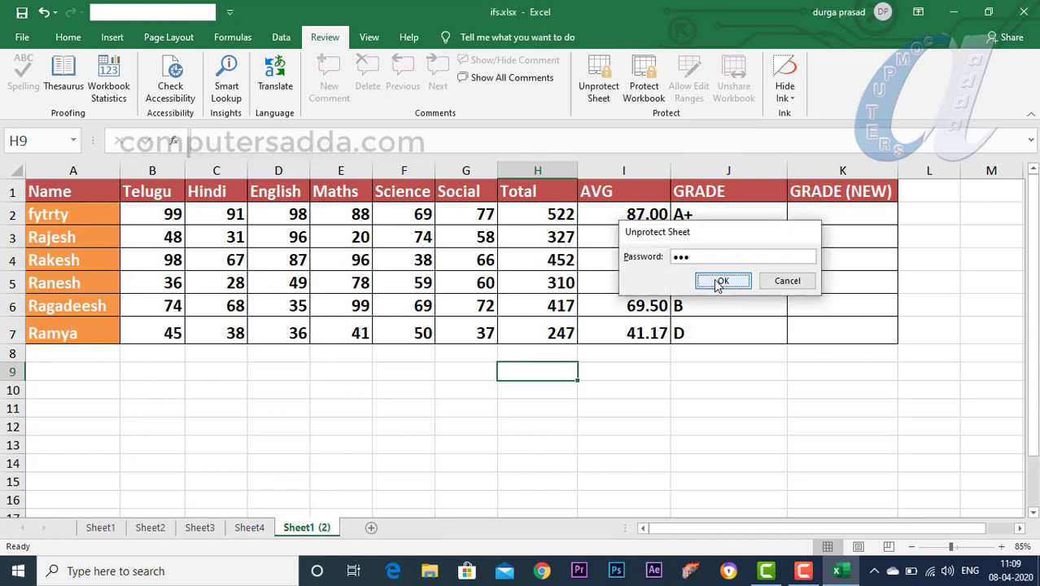
Step: Test editing by typing 'ghjgj' in G14 and 'gfhf' in H12
left_click(492, 464)
type("ghjgj")
left_click(543, 426)
type("gfhf")
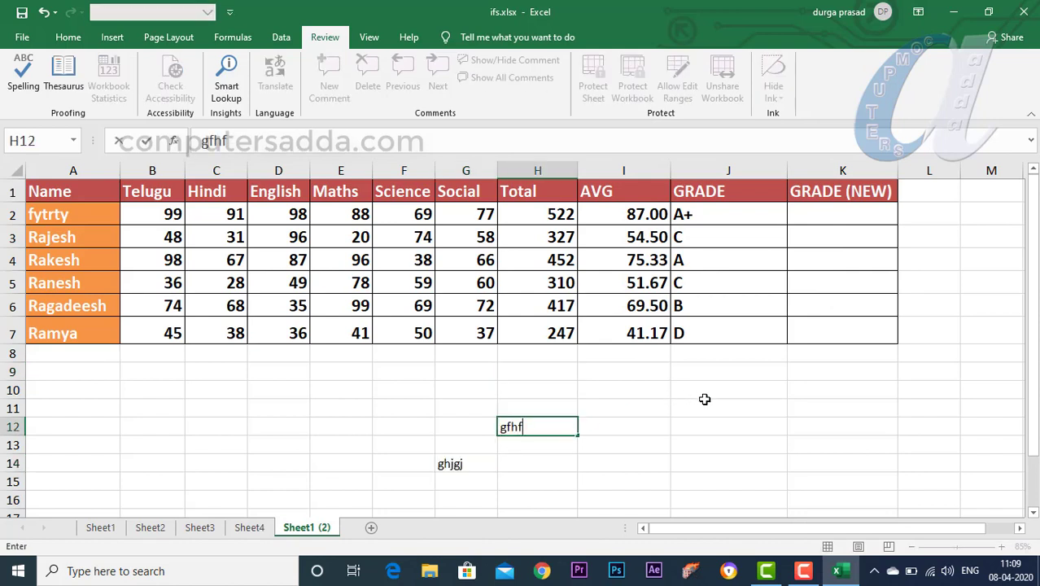
left_click(762, 394)
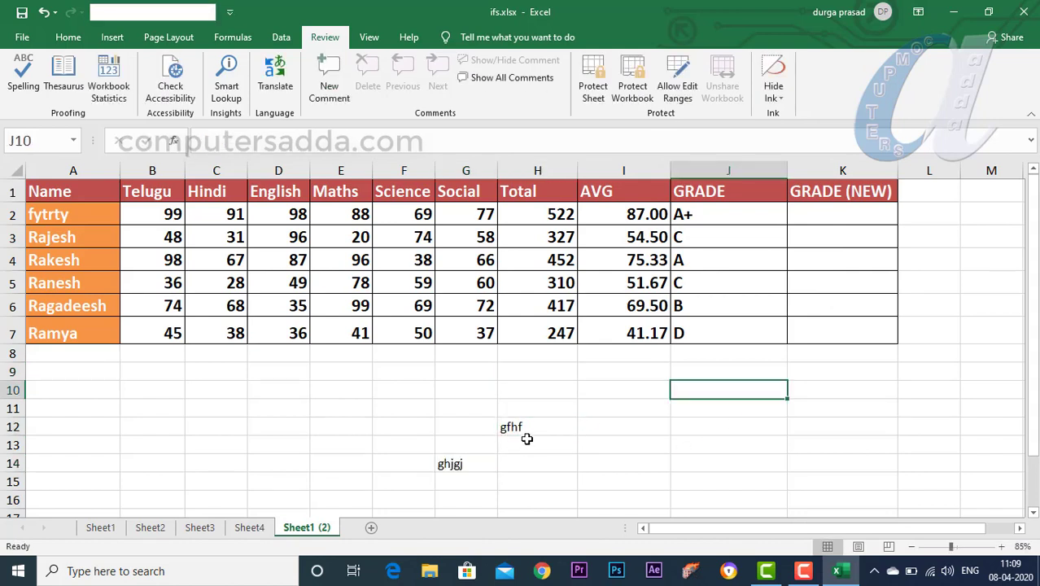